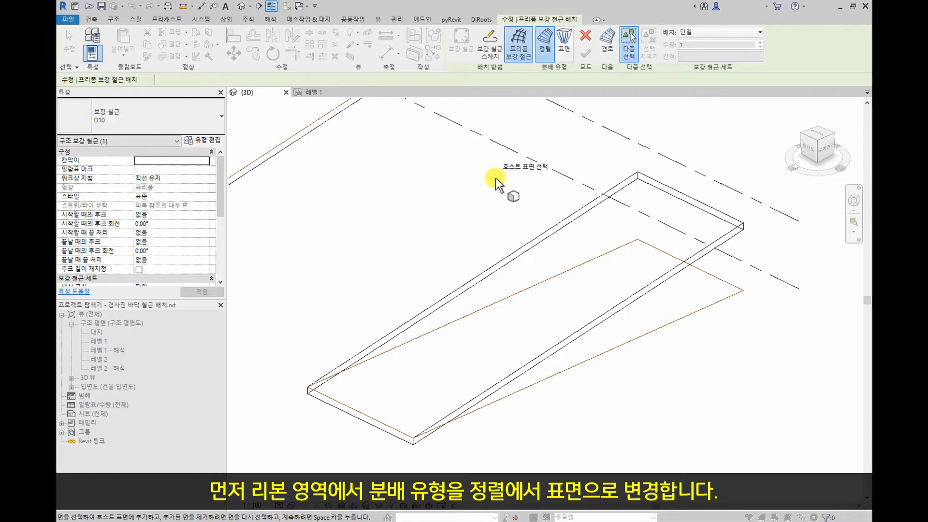
# Set the free-form rebar distribution to Surface (표면) and pick the sloped floor's upper face and both long side faces as host surfaces
pyautogui.click(564, 52)
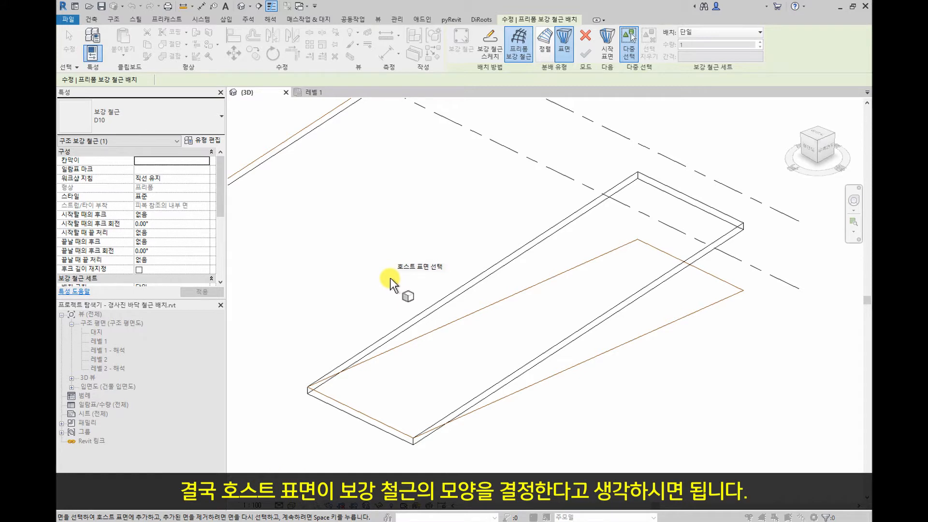
pyautogui.click(385, 334)
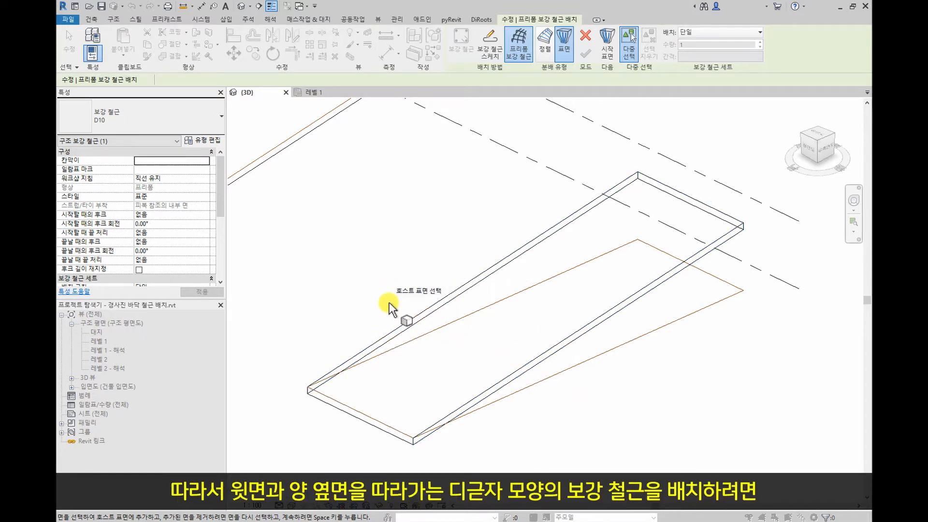
pyautogui.click(400, 333)
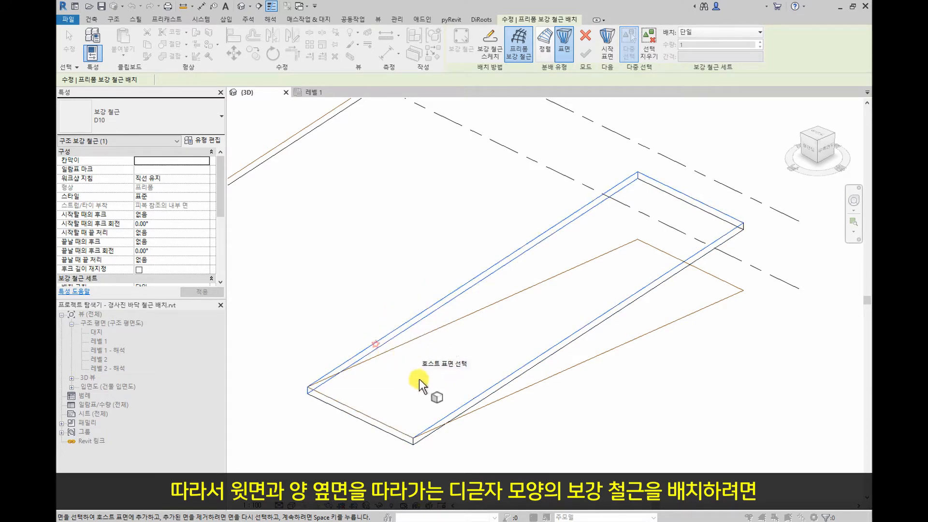
pyautogui.click(453, 421)
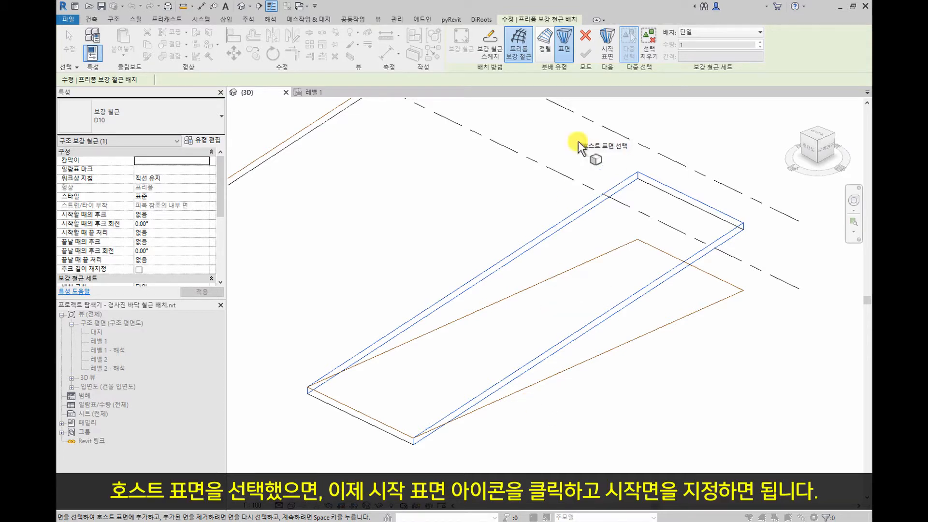
# Assign the sloped floor's lower end face as the start surface and its upper end face as the end surface
pyautogui.click(607, 45)
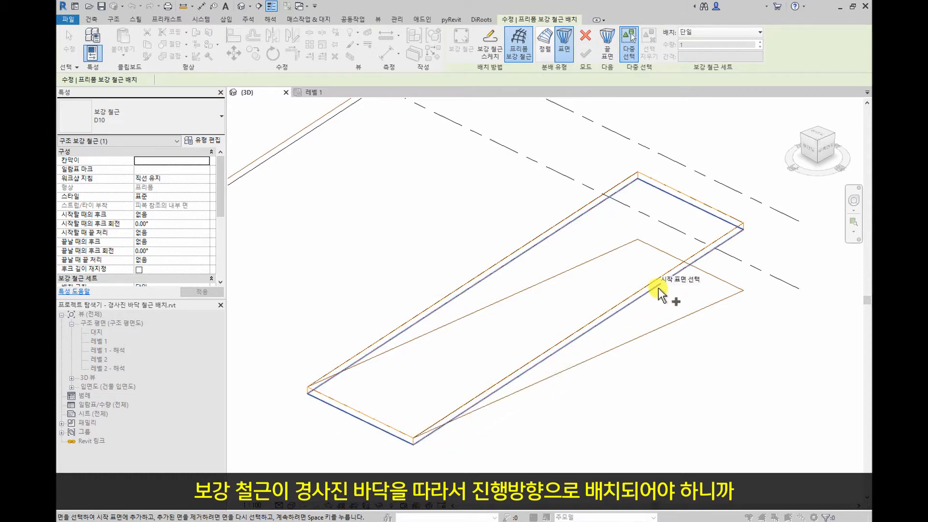
pyautogui.click(358, 413)
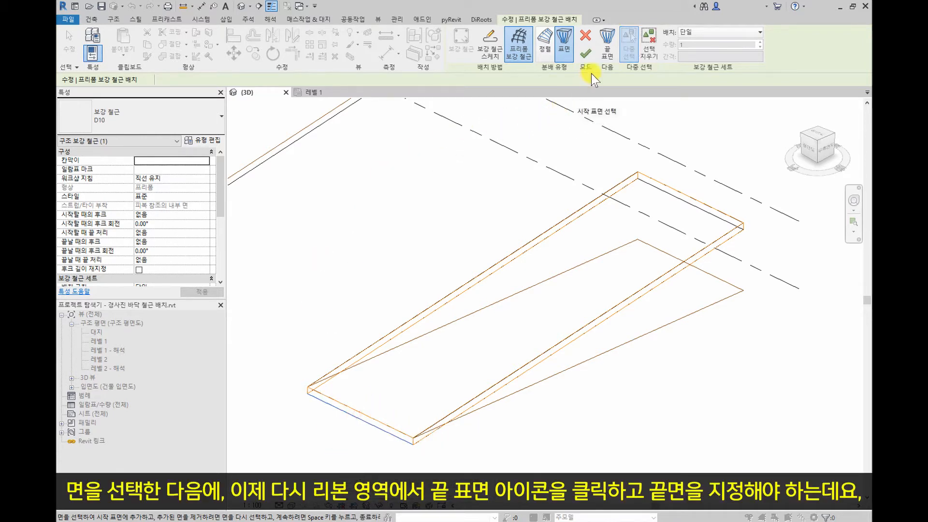
pyautogui.click(607, 49)
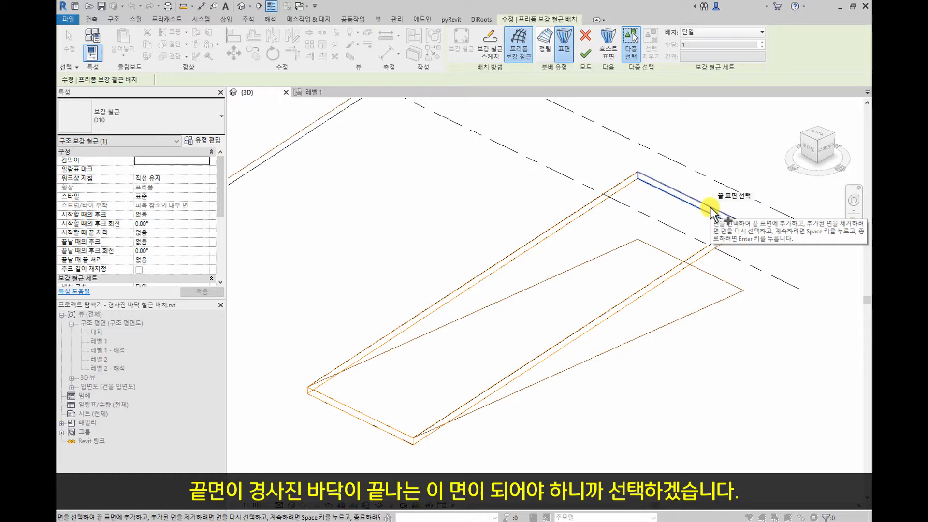
pyautogui.click(712, 213)
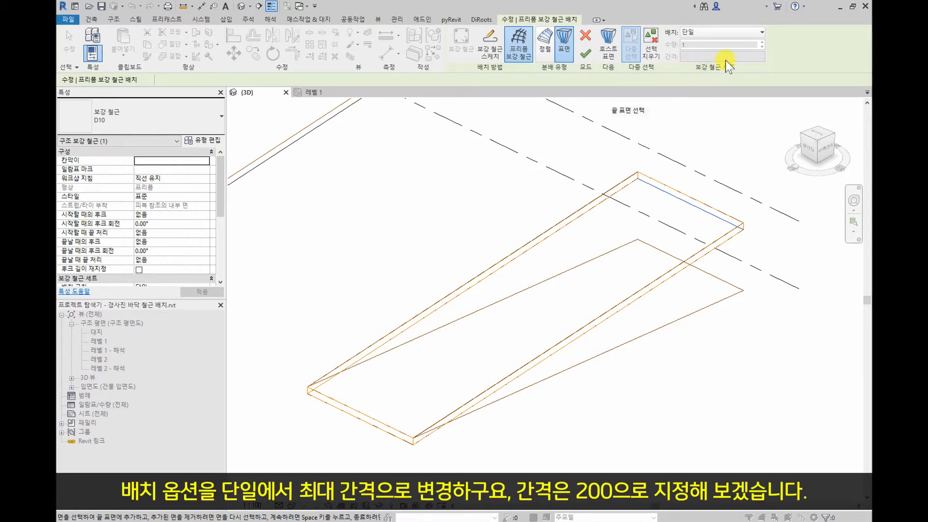
# Place the U-shaped D10 rebar set across the sloped floor using Maximum Spacing (최대 간격) of 200 mm
pyautogui.click(763, 32)
pyautogui.click(705, 64)
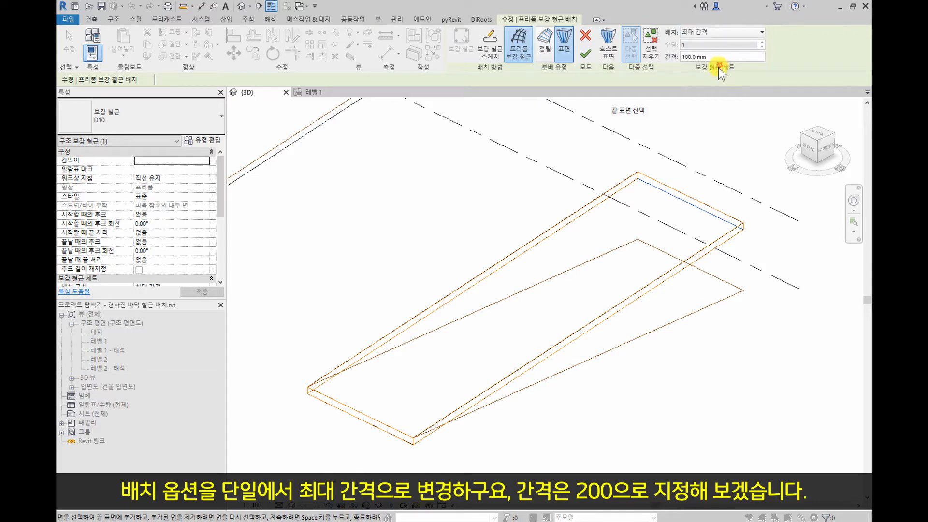
pyautogui.click(710, 56)
pyautogui.write('200')
pyautogui.press('Return')
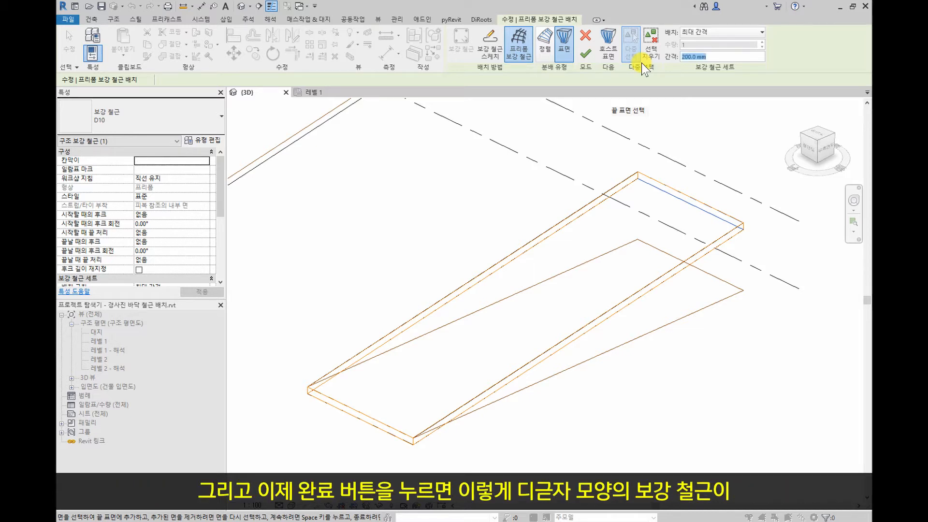
pyautogui.click(588, 54)
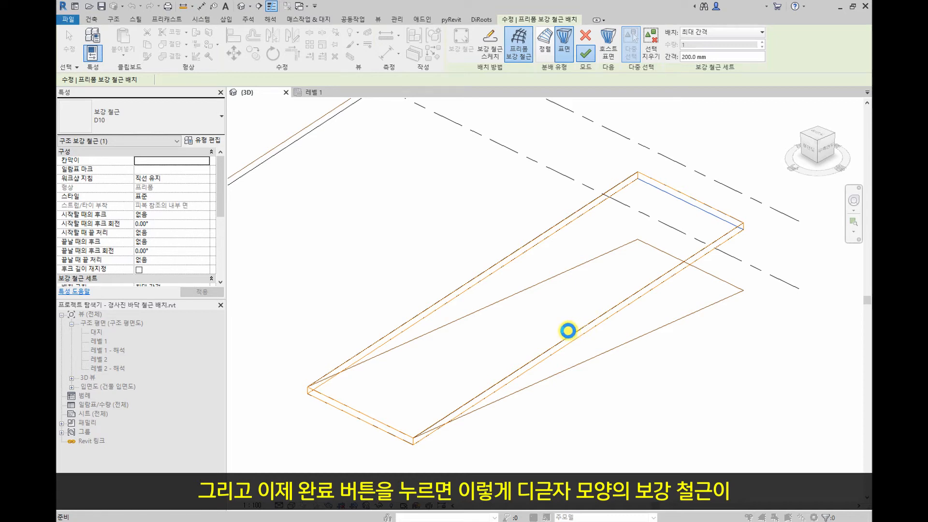
pyautogui.scroll(4, 360, 452)
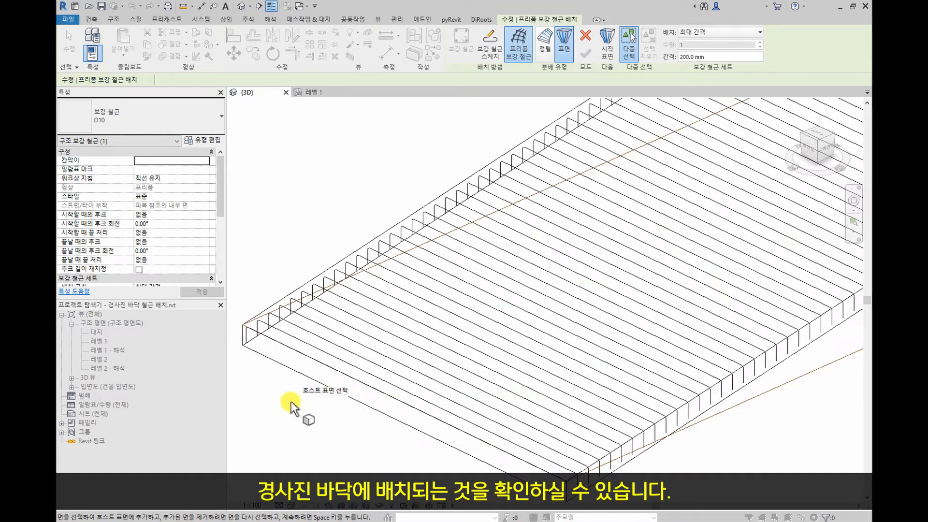
pyautogui.scroll(-4, 291, 353)
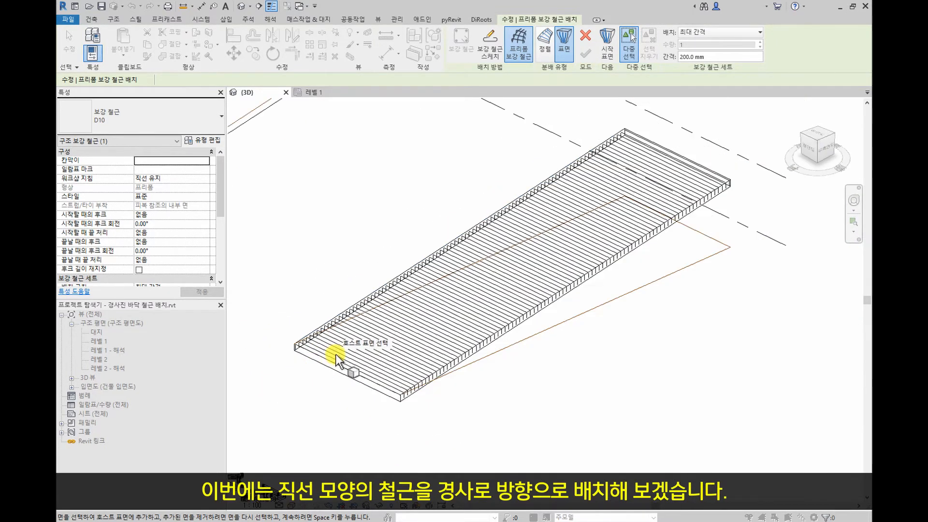
pyautogui.moveTo(392, 357); pyautogui.dragTo(418, 346, button='middle')
pyautogui.press('Escape')
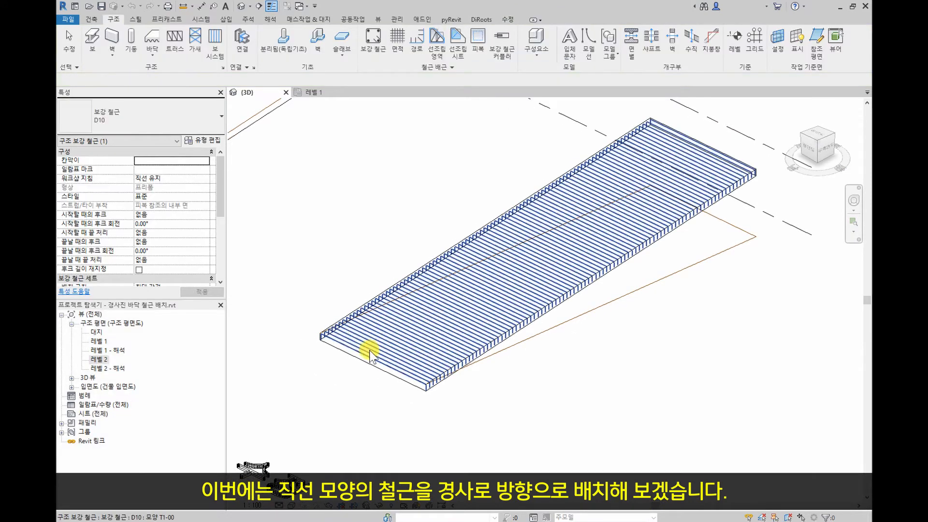
pyautogui.press('Escape')
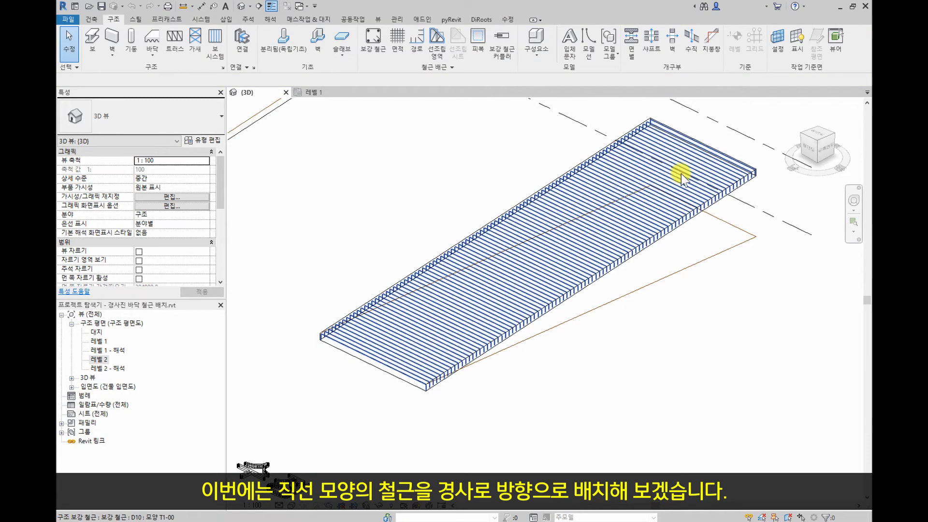
pyautogui.moveTo(343, 384); pyautogui.dragTo(347, 393, button='middle')
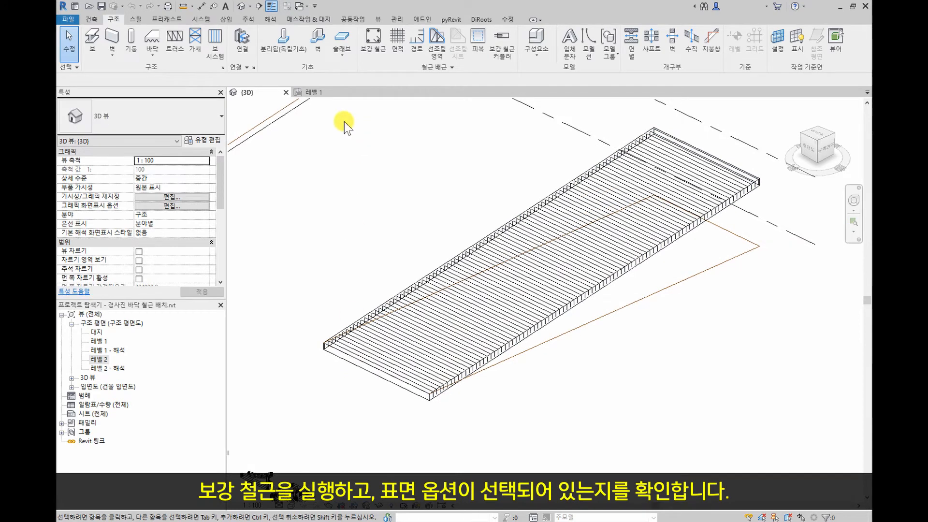
# Start another surface-distributed rebar set with the ramp's upper face as host, one long side as start surface and the opposite side as end
pyautogui.click(372, 46)
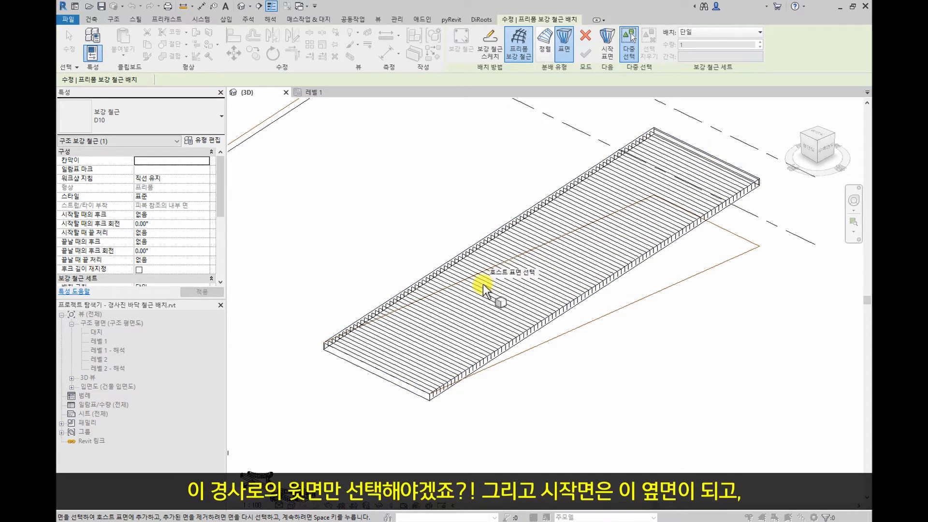
pyautogui.click(696, 161)
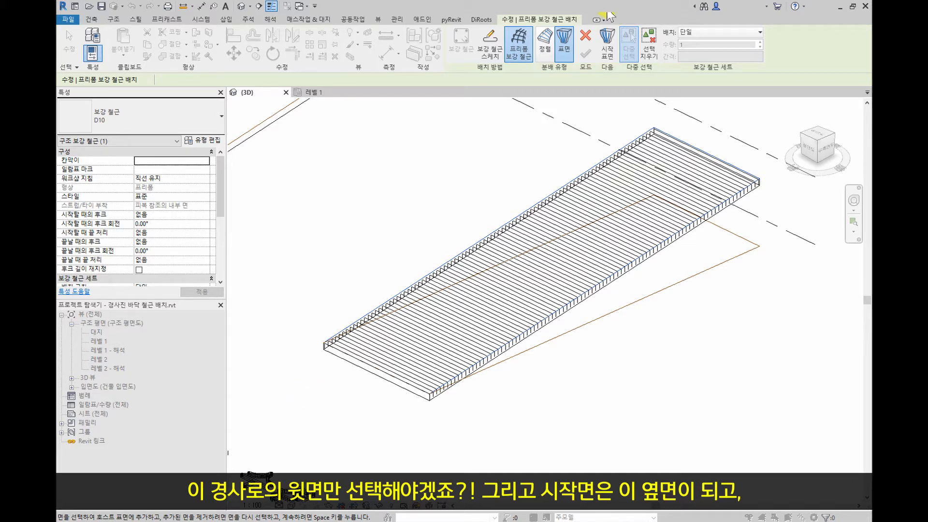
pyautogui.click(613, 48)
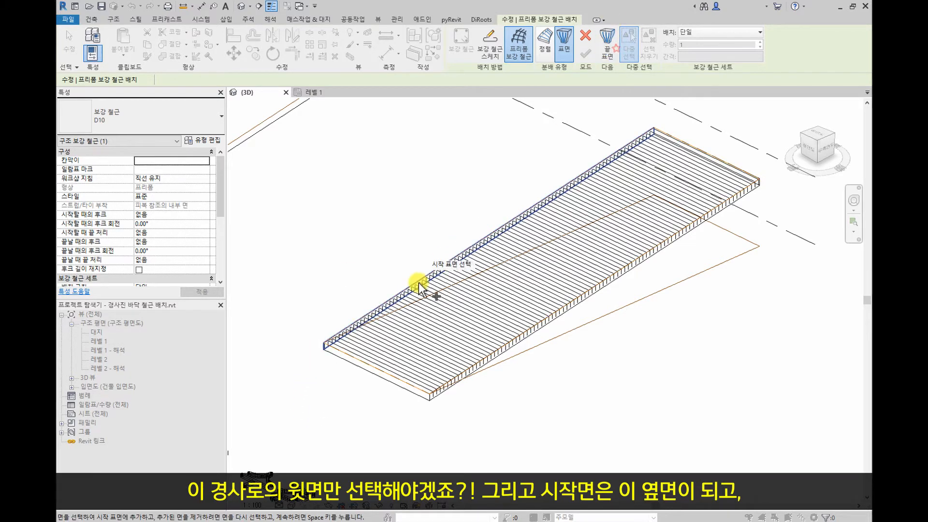
pyautogui.click(365, 323)
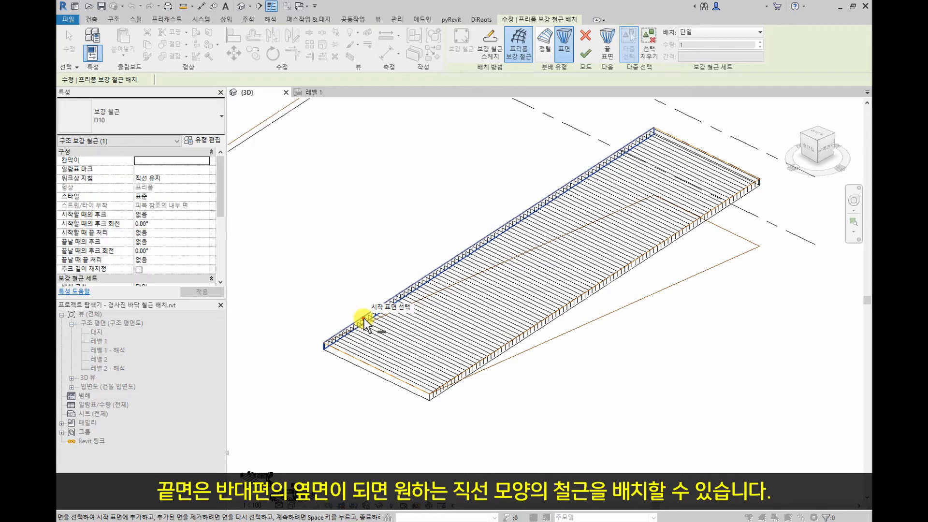
pyautogui.click(559, 309)
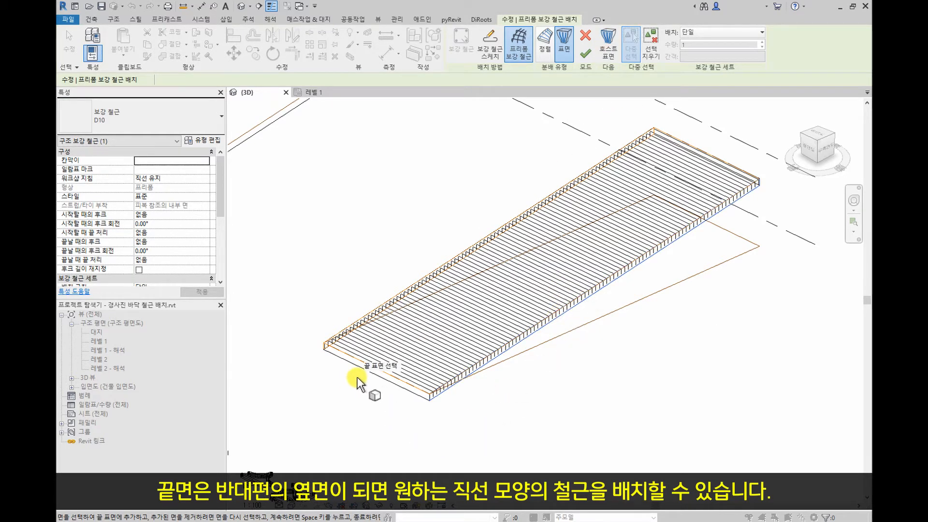
# Place the straight D10 rebar set running along the ramp using Maximum Spacing (최대 간격) of 200 mm
pyautogui.click(759, 33)
pyautogui.click(711, 65)
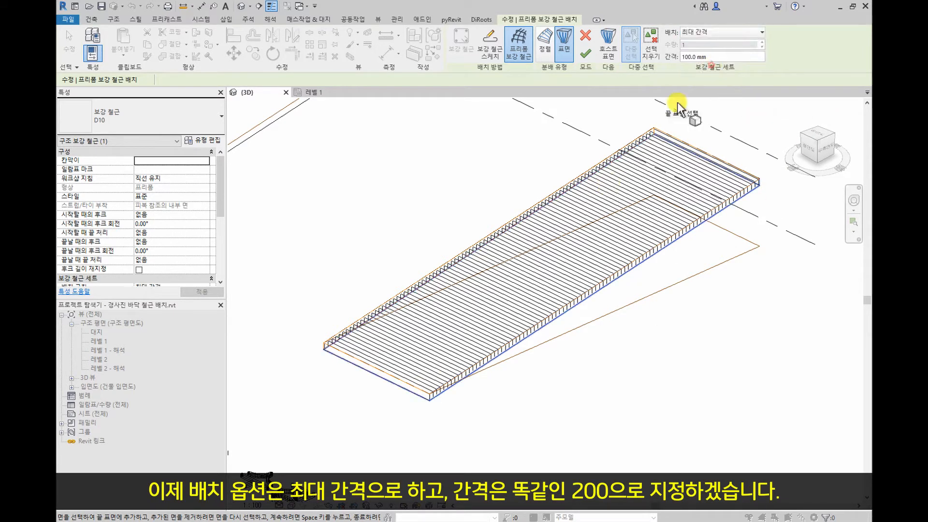
pyautogui.click(720, 56)
pyautogui.write('200')
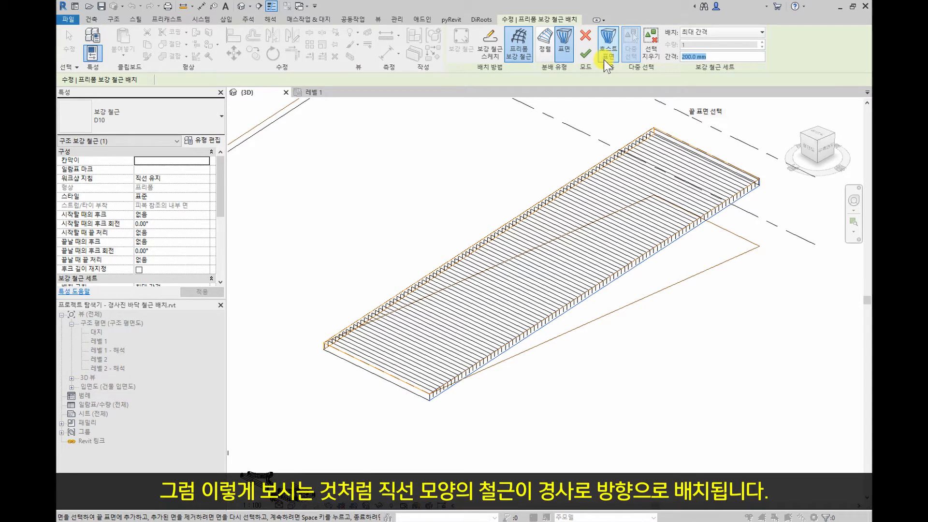
pyautogui.click(585, 52)
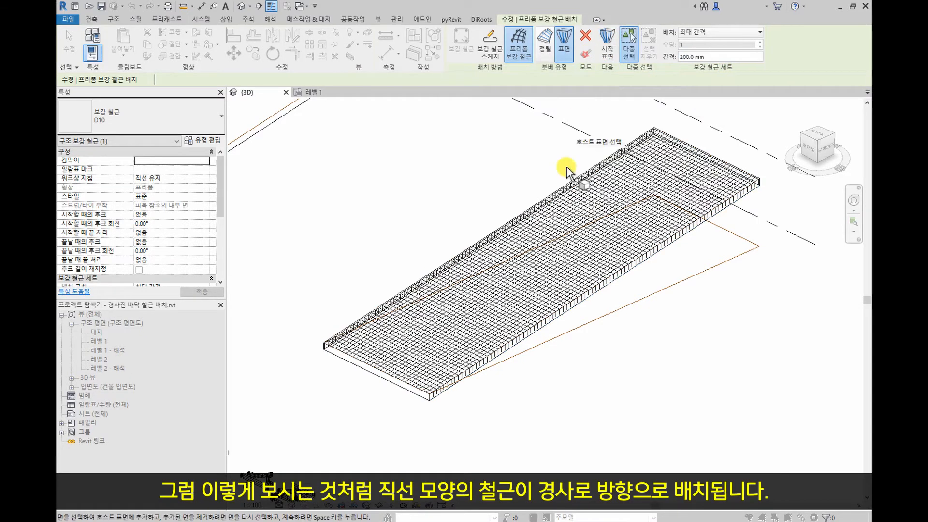
pyautogui.scroll(3, 360, 346)
pyautogui.scroll(4, 356, 320)
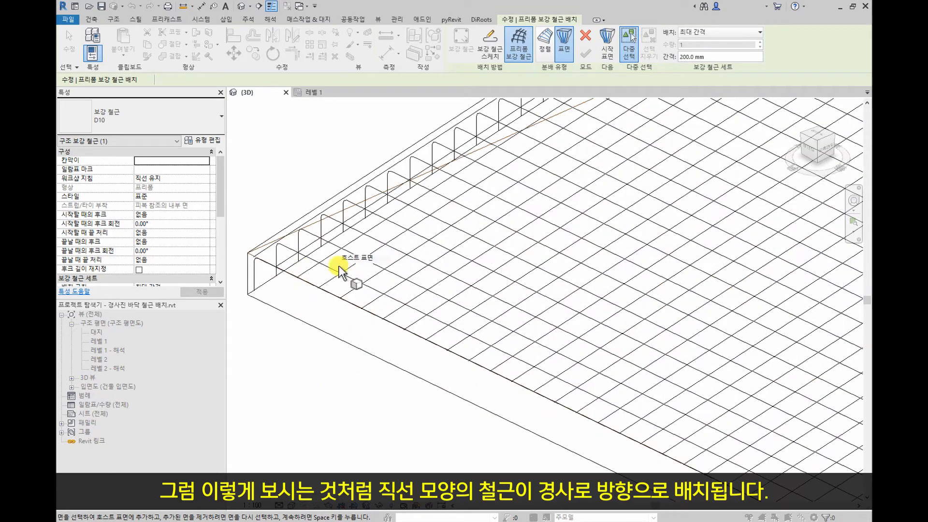
pyautogui.scroll(-2, 356, 299)
pyautogui.scroll(-5, 375, 311)
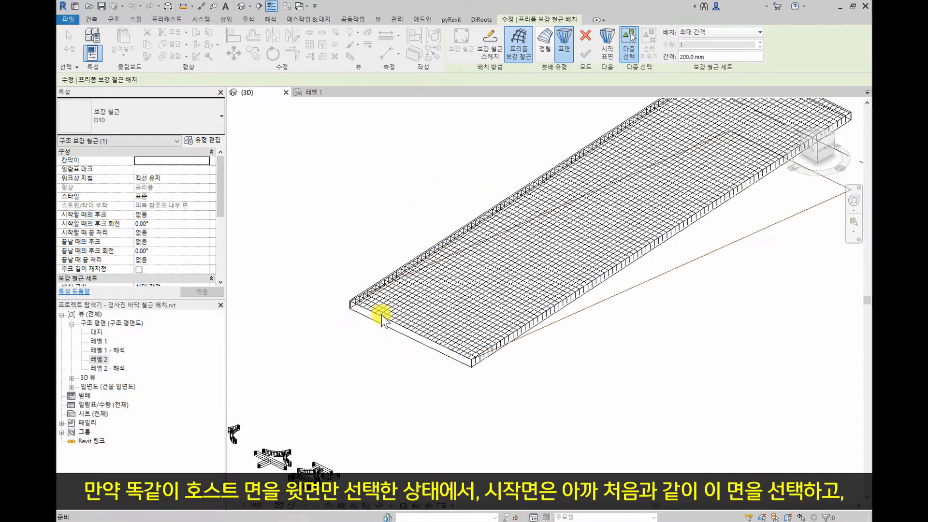
pyautogui.press('Escape')
# Examine the crossing rebar sets along the ramp, comparing its two end faces and checking the lower corners closely
pyautogui.scroll(3, 377, 320)
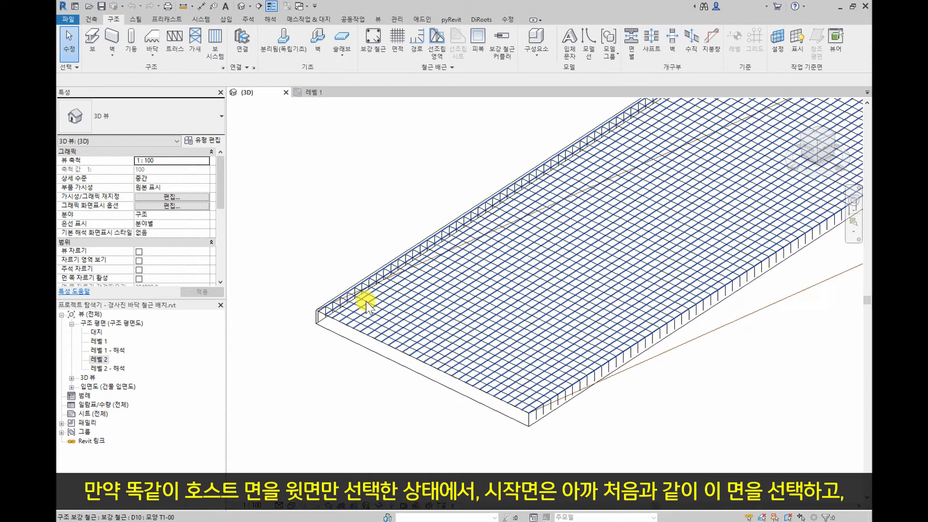
pyautogui.moveTo(362, 373); pyautogui.dragTo(349, 387, button='middle')
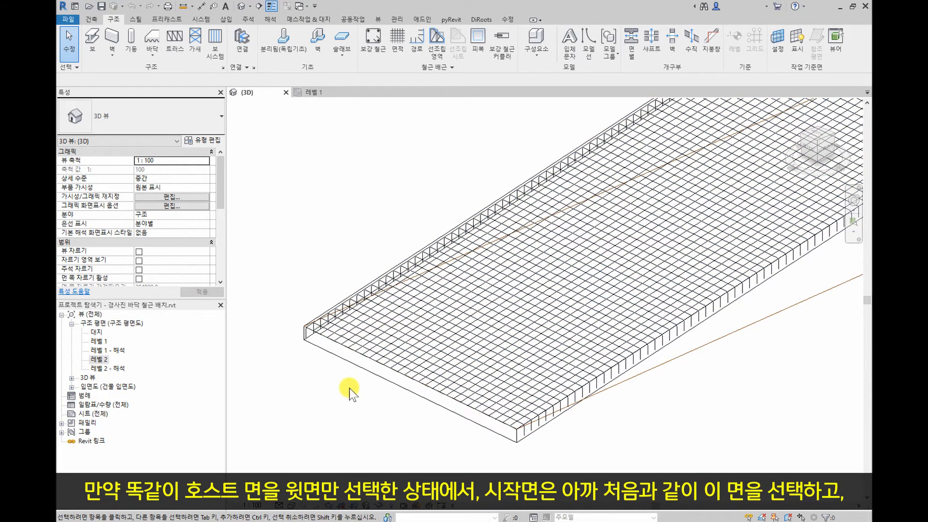
pyautogui.scroll(-2, 350, 388)
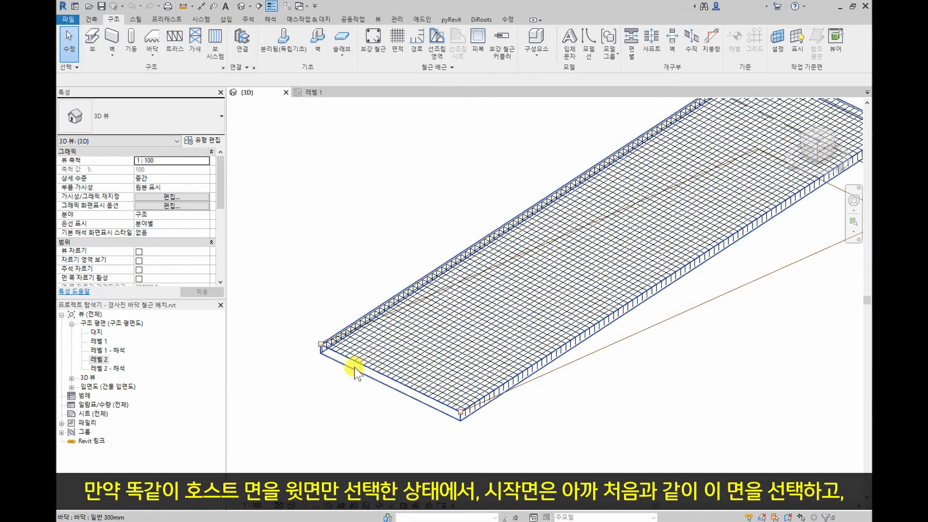
pyautogui.moveTo(357, 375); pyautogui.dragTo(354, 386, button='middle')
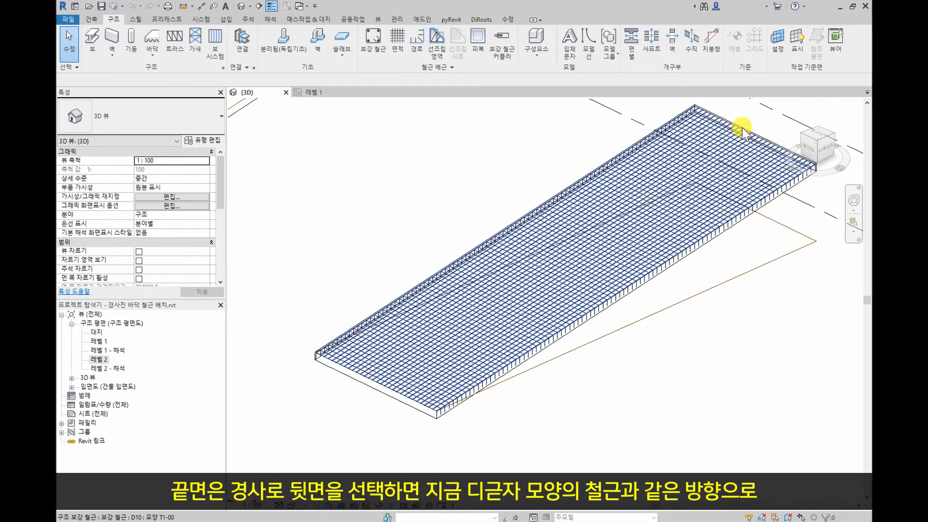
pyautogui.click(322, 353)
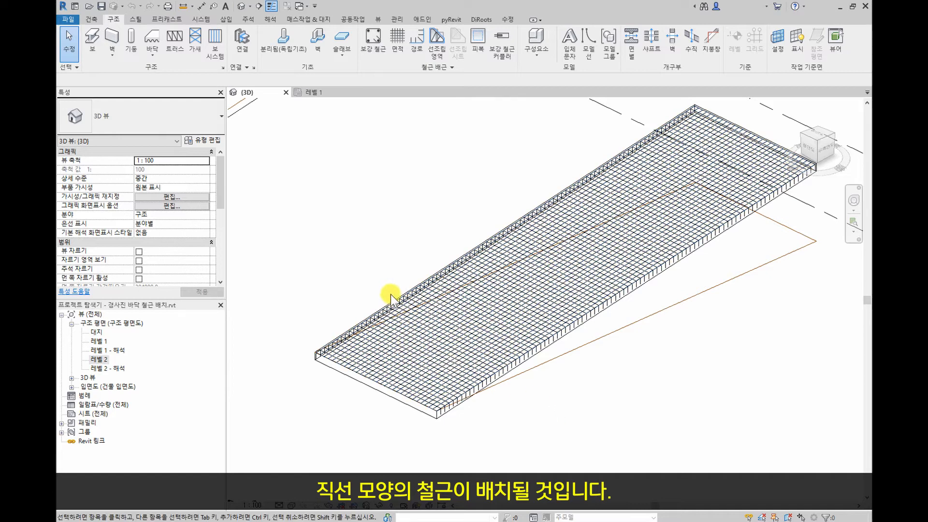
pyautogui.moveTo(602, 449); pyautogui.dragTo(559, 463, button='middle')
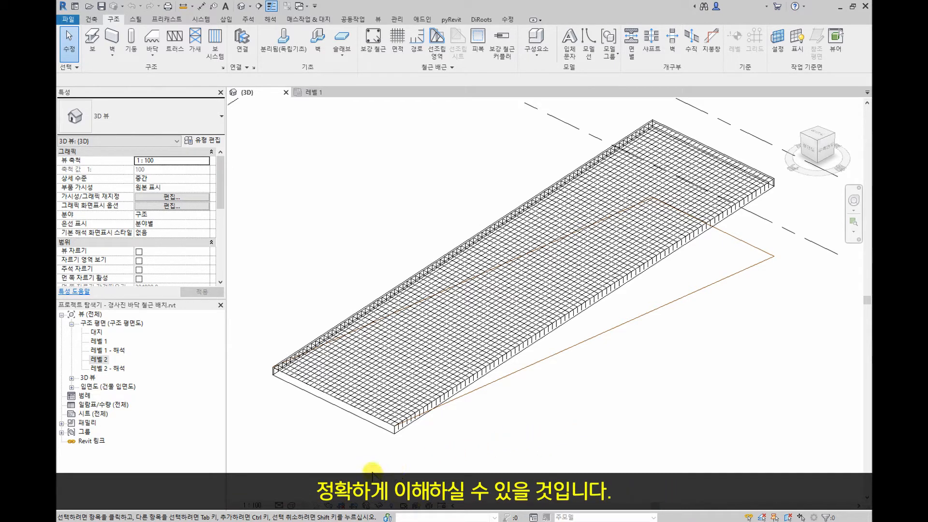
pyautogui.scroll(5, 379, 429)
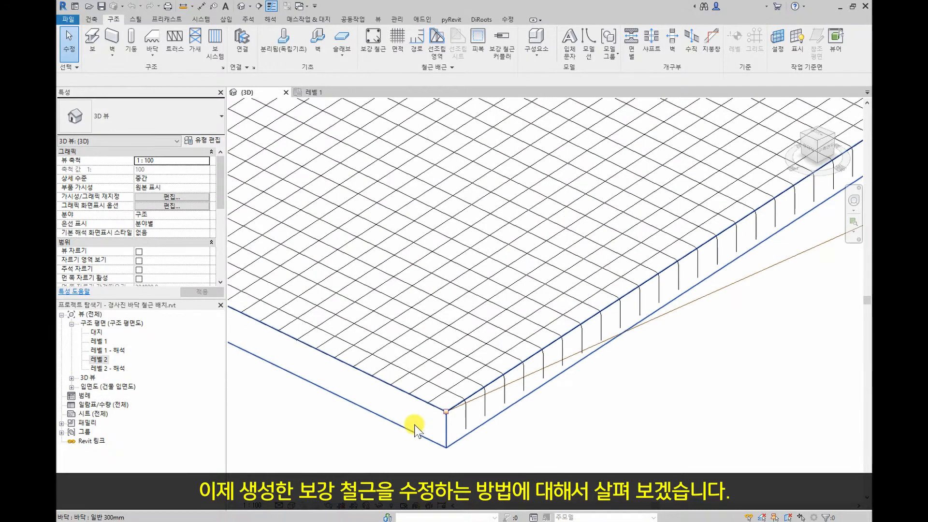
pyautogui.scroll(-6, 416, 424)
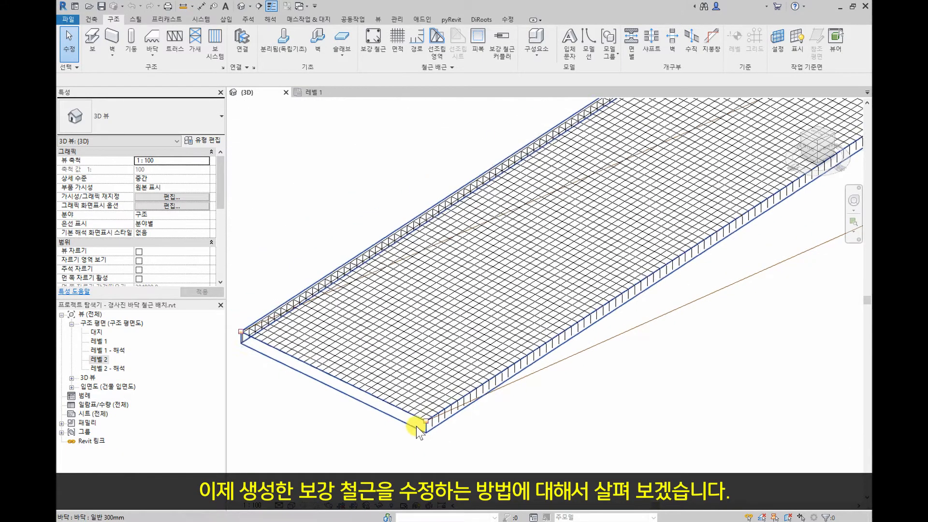
pyautogui.moveTo(415, 428); pyautogui.dragTo(372, 470, button='middle')
pyautogui.scroll(6, 368, 466)
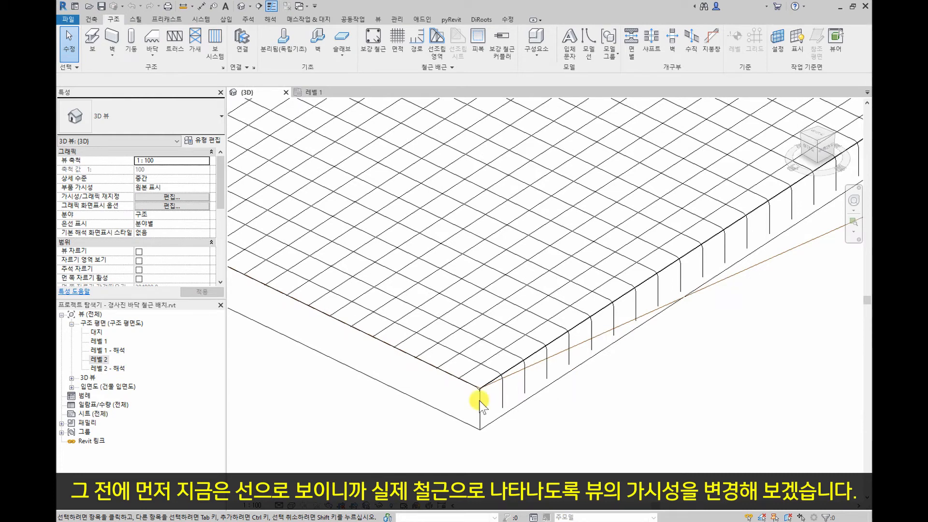
# Set the 3D view's detail level to Fine (높음)
pyautogui.scroll(-3, 369, 427)
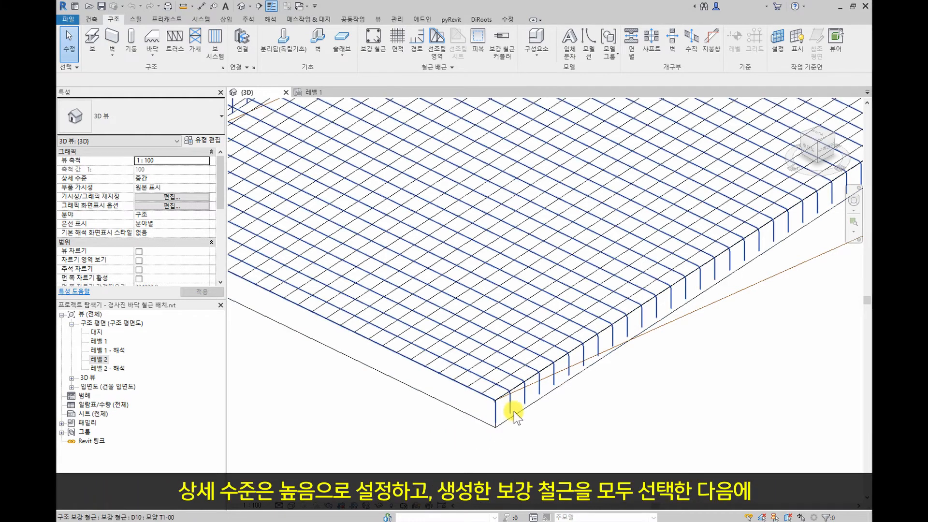
pyautogui.click(281, 505)
pyautogui.click(289, 492)
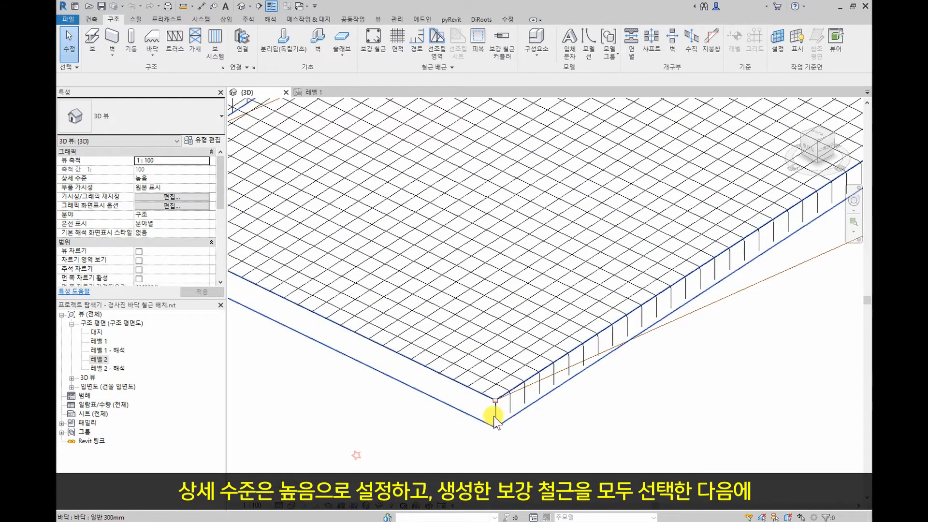
# Display both crossing rebar sets as solids (솔리드로 보기) in the 해석 모델 and {3D} views through their view visibility states
pyautogui.scroll(3, 512, 417)
pyautogui.click(501, 380)
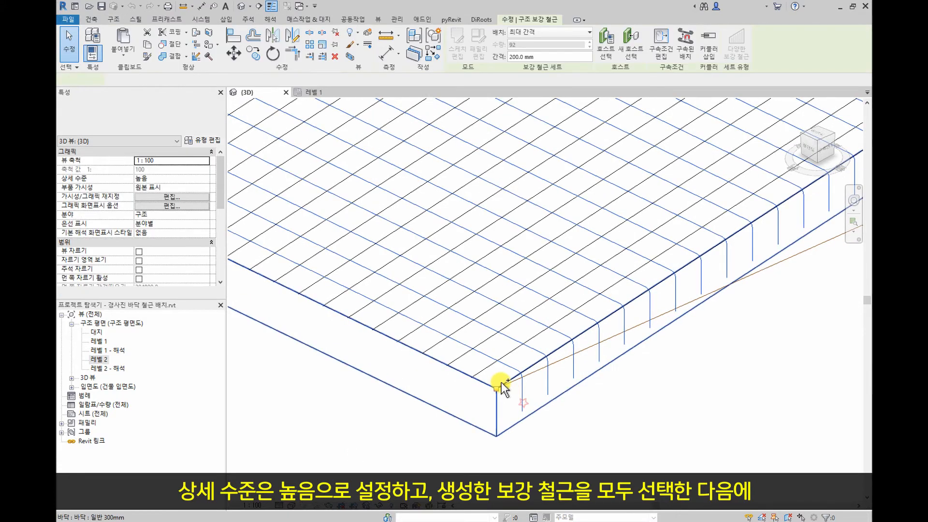
pyautogui.keyDown('ctrl'); pyautogui.click(472, 379); pyautogui.keyUp('ctrl')
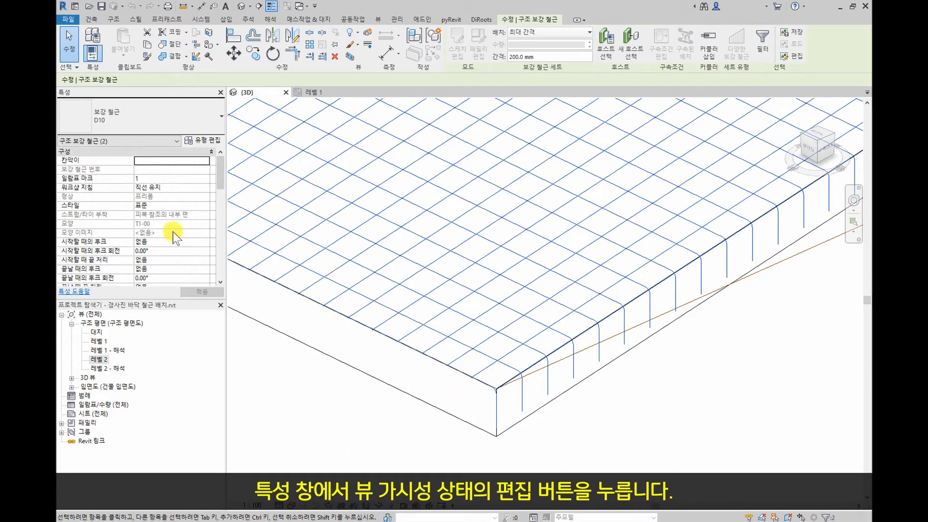
pyautogui.scroll(-4, 179, 236)
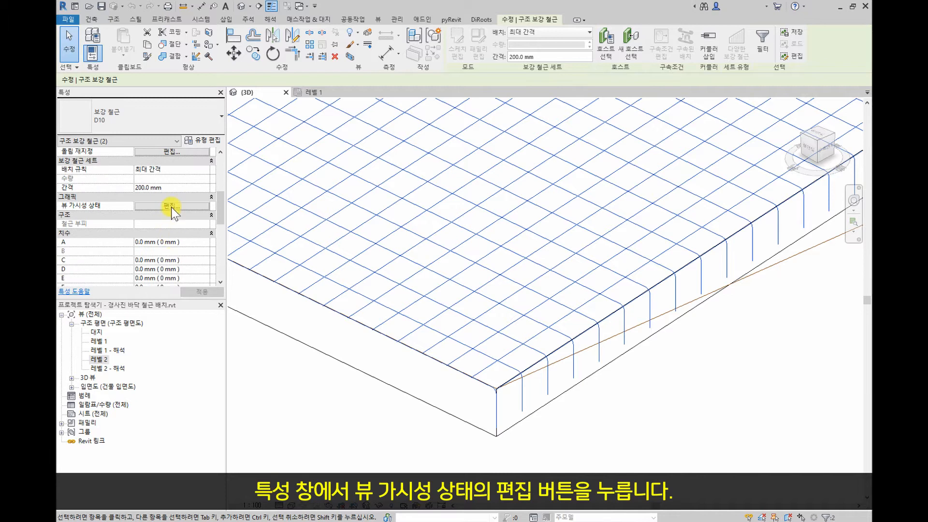
pyautogui.click(172, 206)
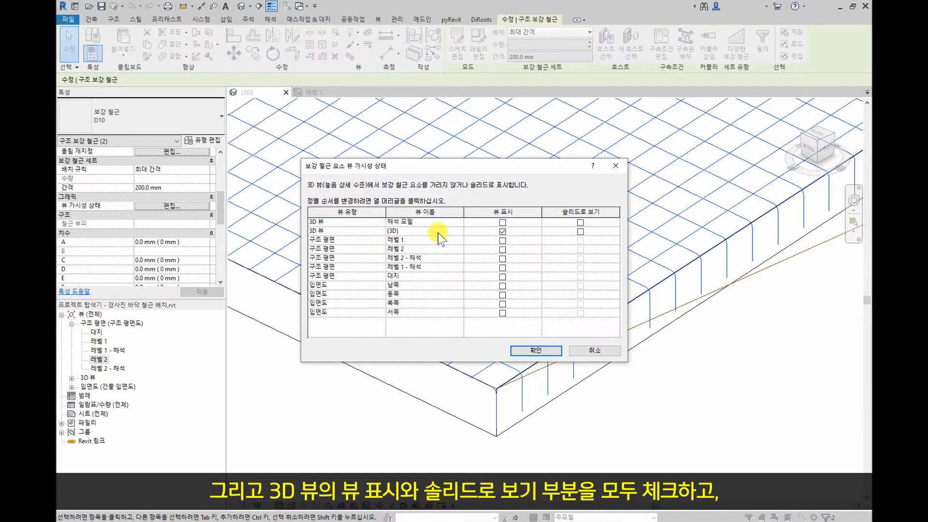
pyautogui.click(581, 223)
pyautogui.click(581, 232)
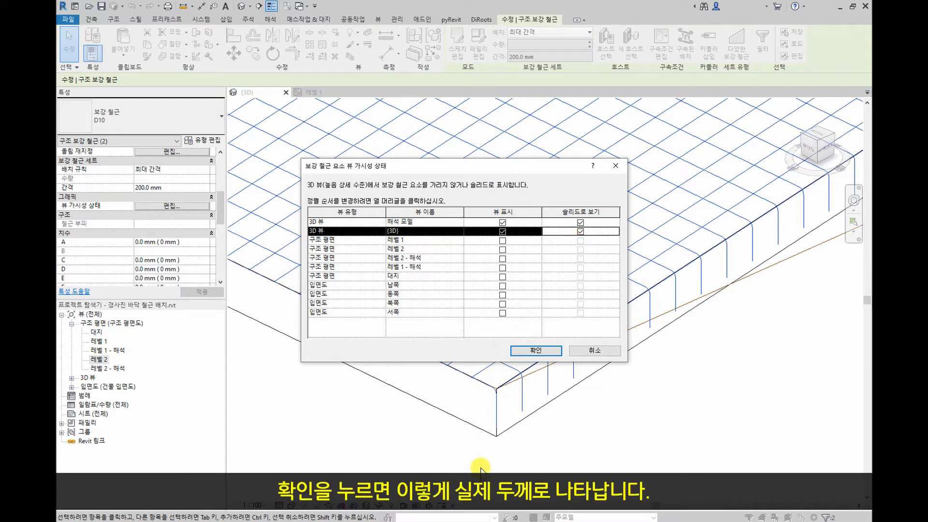
pyautogui.click(535, 349)
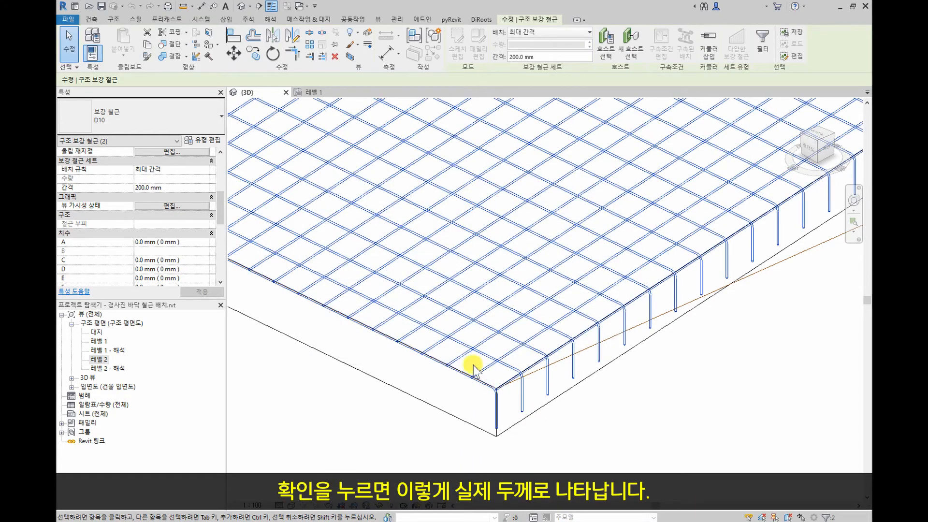
pyautogui.click(412, 442)
pyautogui.scroll(2, 522, 377)
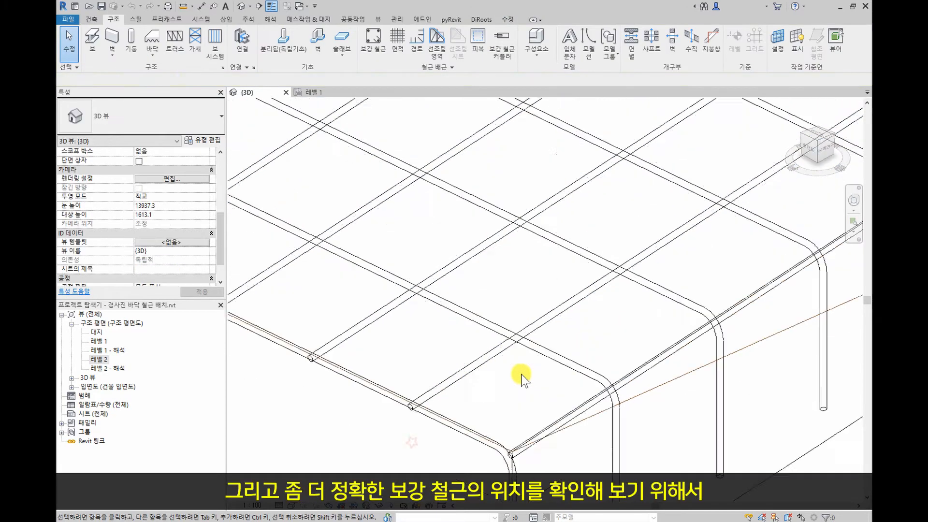
pyautogui.scroll(-6, 521, 375)
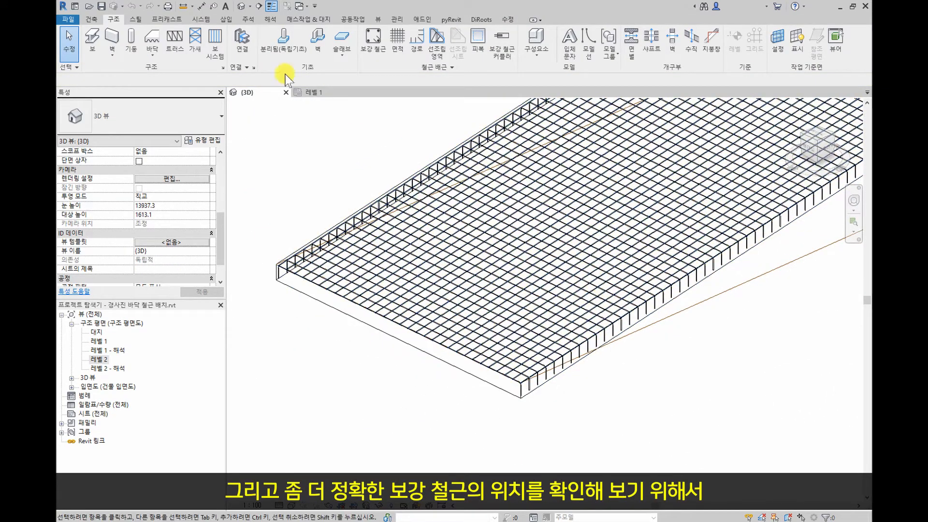
# Create a section running lengthwise through the middle of the 하위 요소 수정 ramp in the 레벨 1 plan, and open its view
pyautogui.click(315, 94)
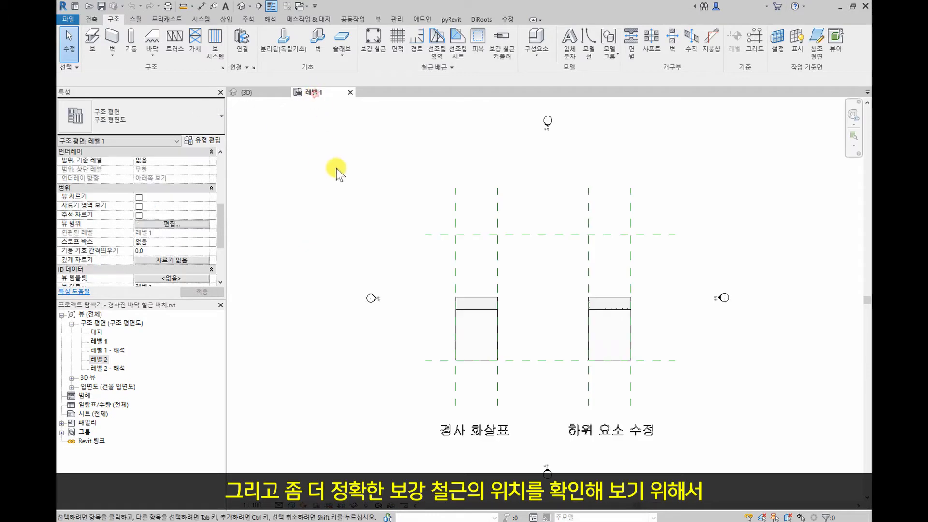
pyautogui.click(259, 6)
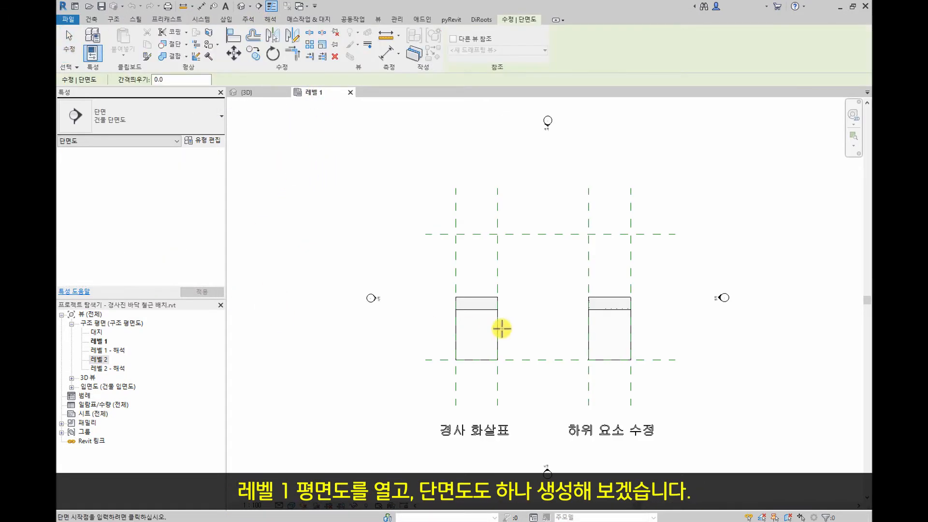
pyautogui.click(610, 184)
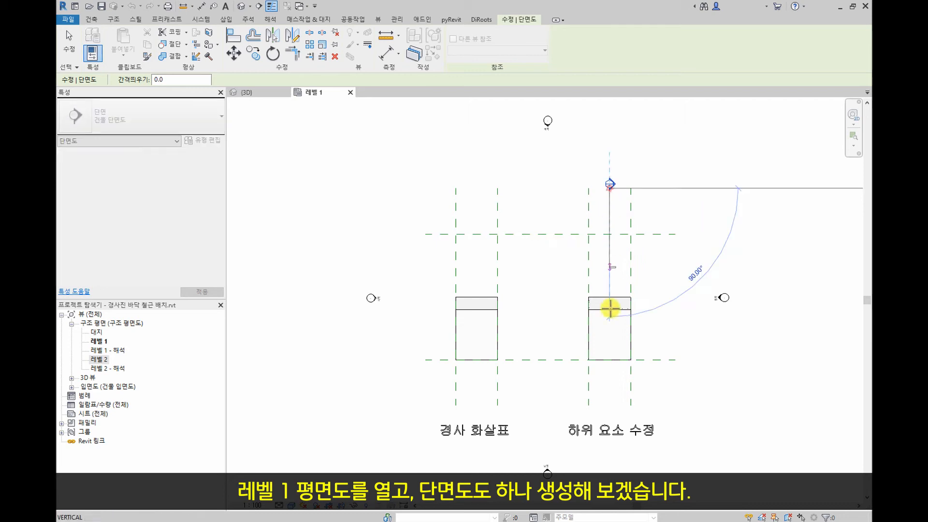
pyautogui.click(609, 394)
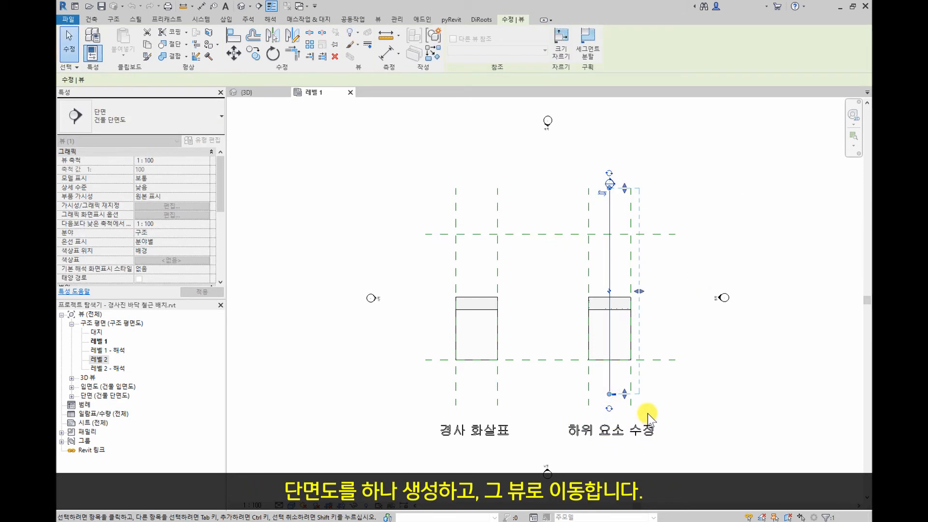
pyautogui.press('Escape')
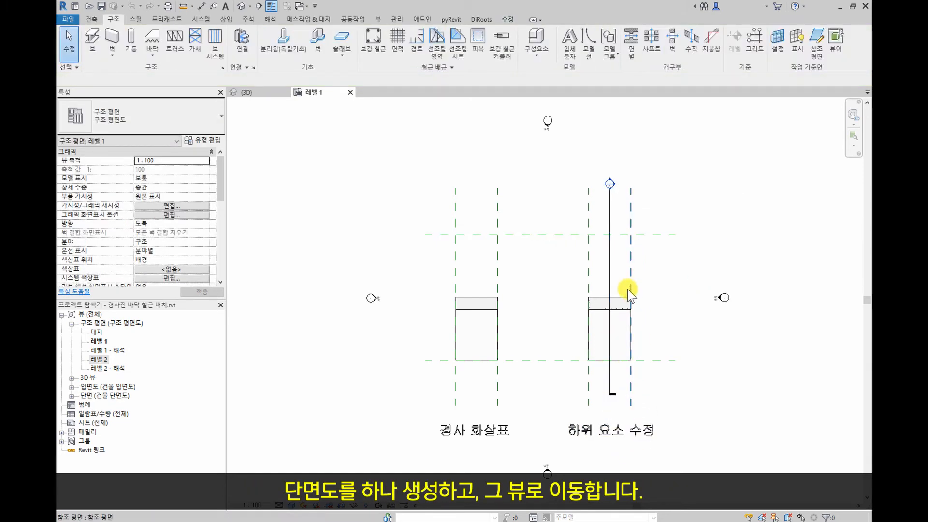
pyautogui.doubleClick(611, 184)
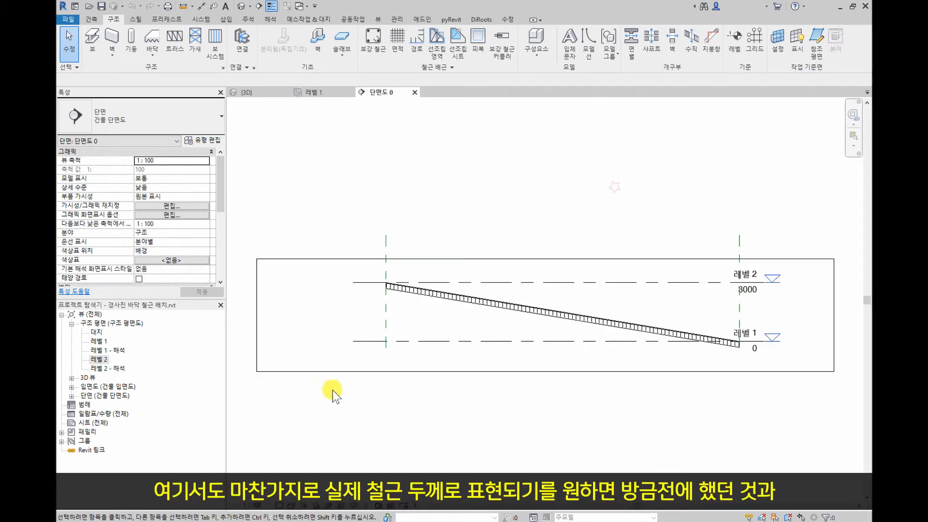
# Set the section view's detail level to Fine (높음) to show the bar thickness at the ramp's lower end
pyautogui.scroll(8, 739, 346)
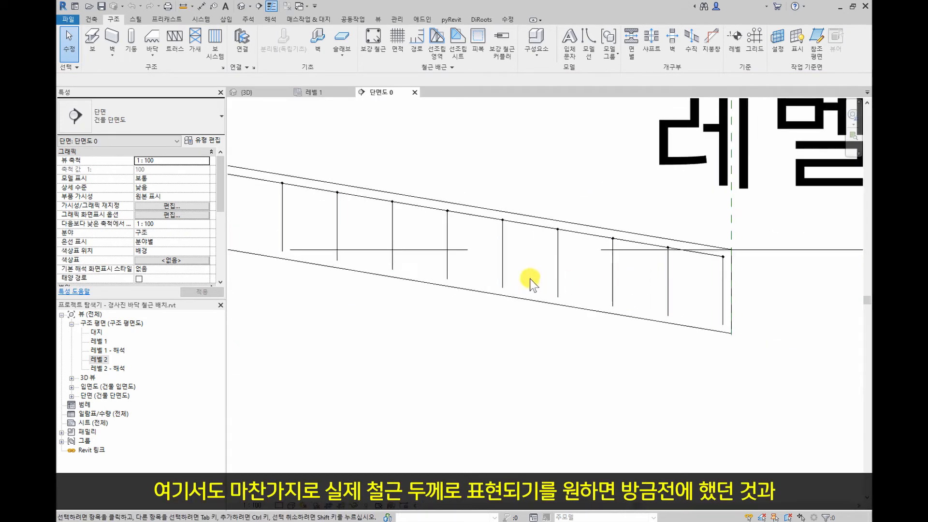
pyautogui.scroll(2, 530, 278)
pyautogui.scroll(2, 538, 336)
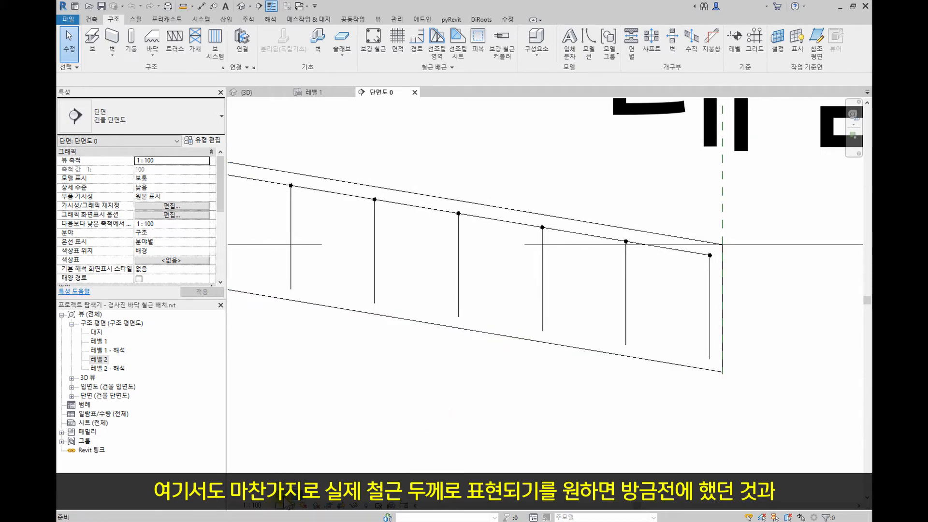
pyautogui.click(284, 497)
pyautogui.scroll(-2, 476, 401)
pyautogui.moveTo(484, 401); pyautogui.dragTo(571, 404, button='middle')
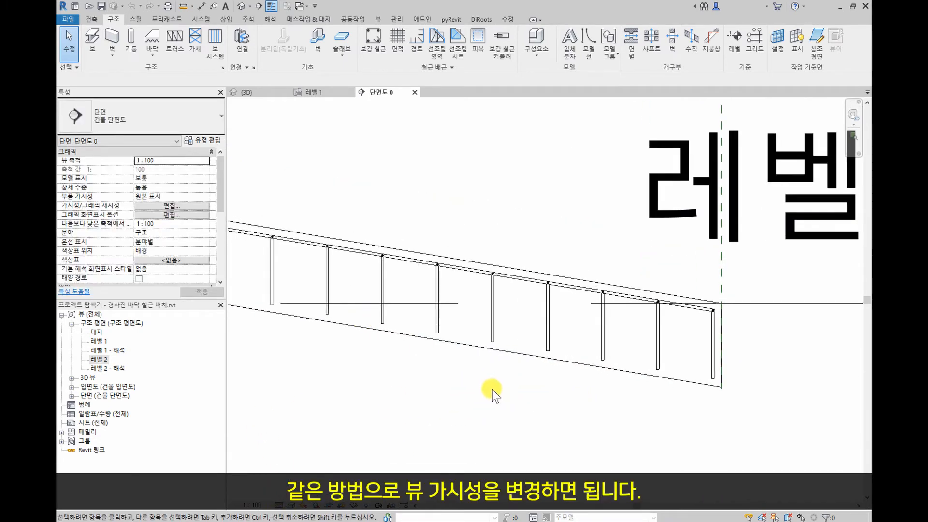
pyautogui.moveTo(486, 388)
pyautogui.mouseDown(button='middle')
pyautogui.moveTo(506, 387)
pyautogui.moveTo(496, 378)
pyautogui.mouseUp(button='middle')
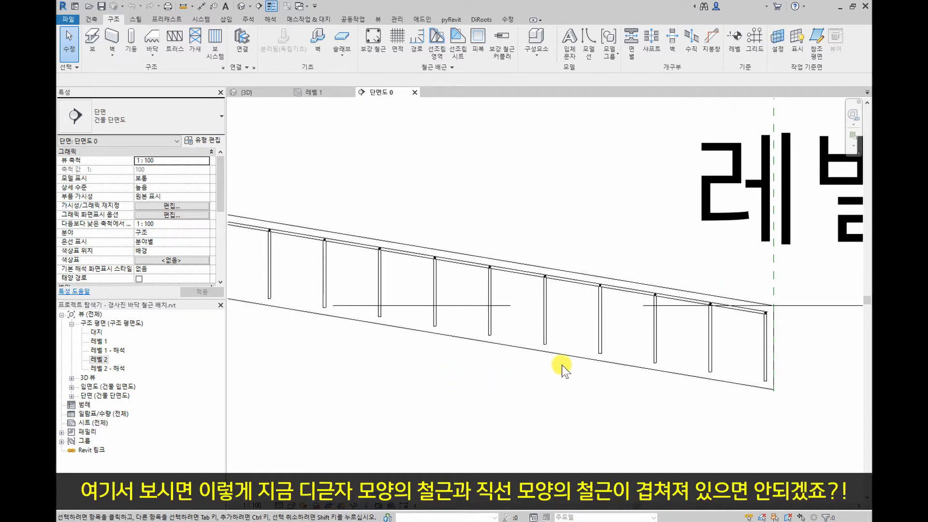
# Check the bar diameter in the type properties of the straight D10 rebar set
pyautogui.scroll(2, 561, 284)
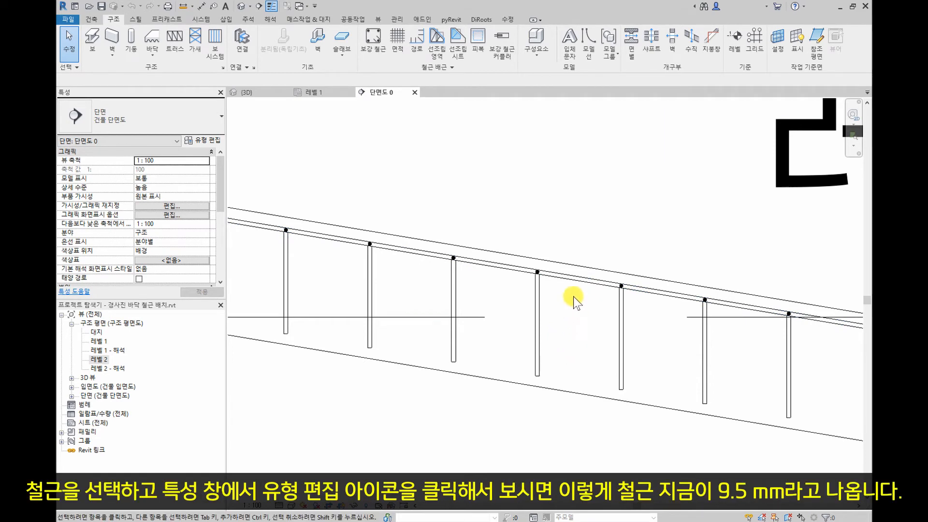
pyautogui.click(579, 279)
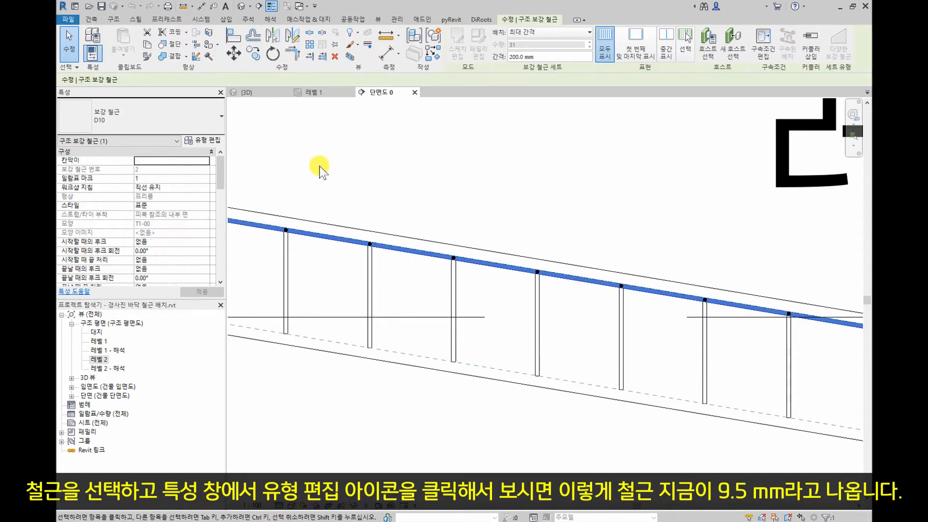
pyautogui.click(208, 141)
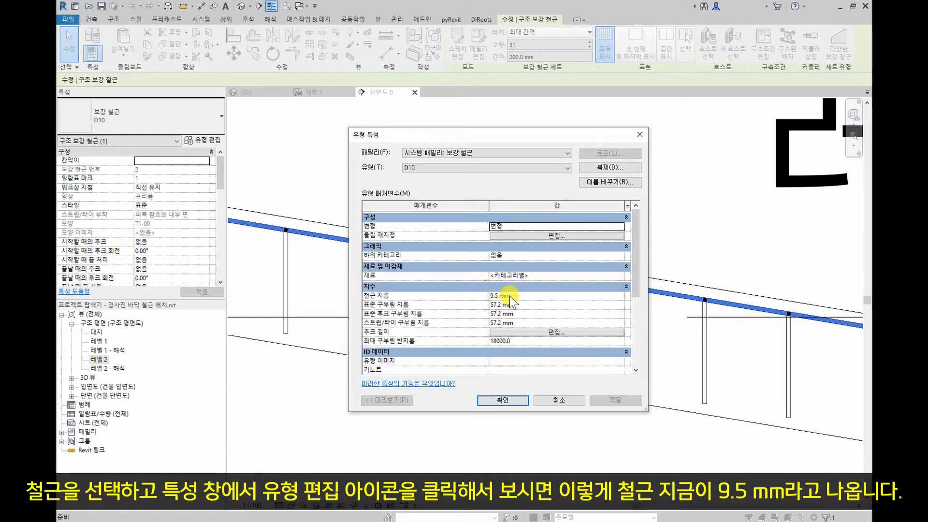
pyautogui.click(503, 400)
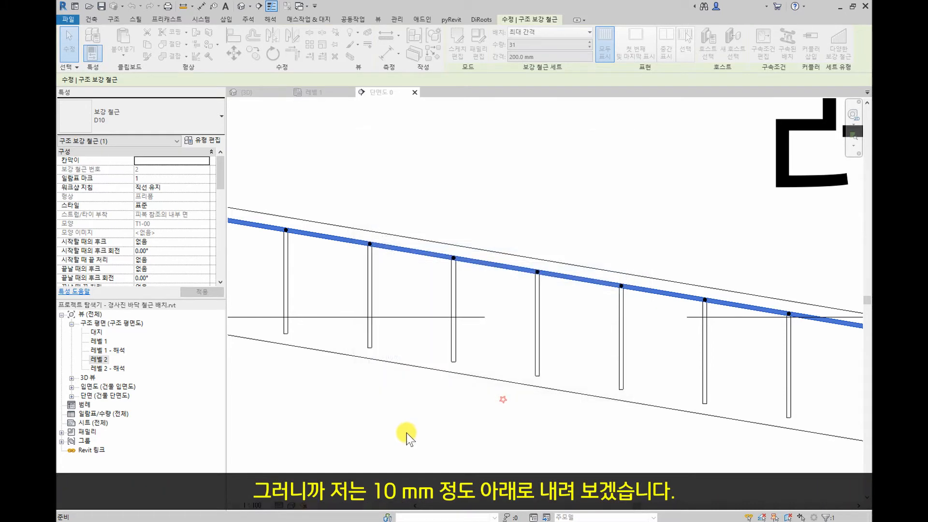
pyautogui.click(428, 433)
# Try to move the straight rebar set 10 mm vertically down in the section, and undo the move
pyautogui.click(577, 280)
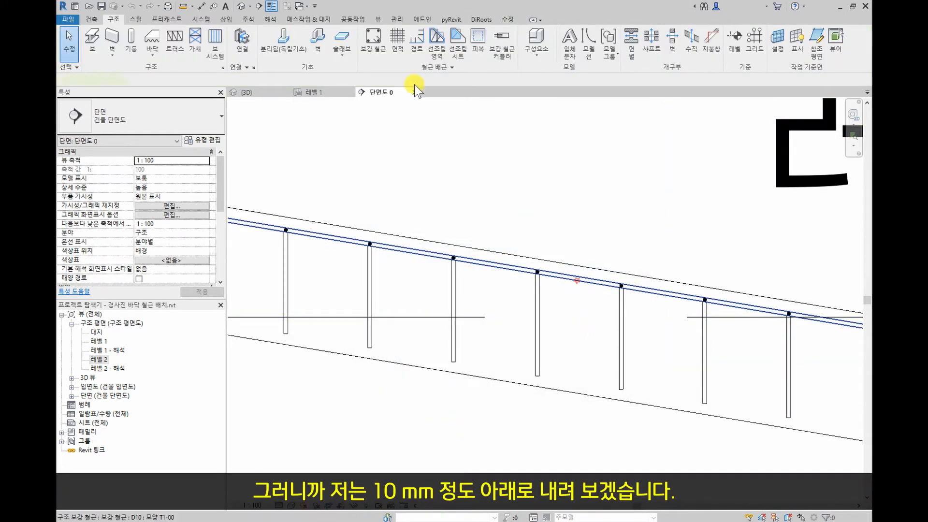
pyautogui.click(234, 53)
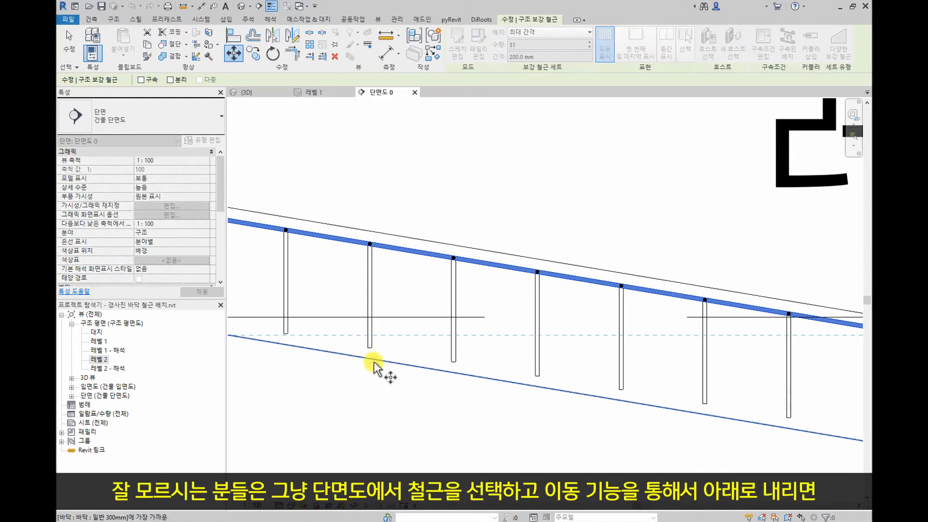
pyautogui.click(505, 268)
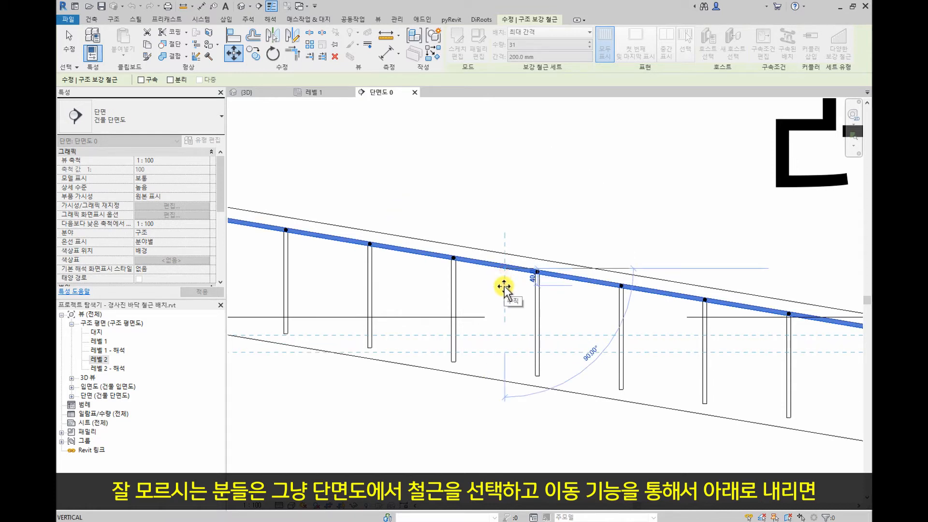
pyautogui.write('10')
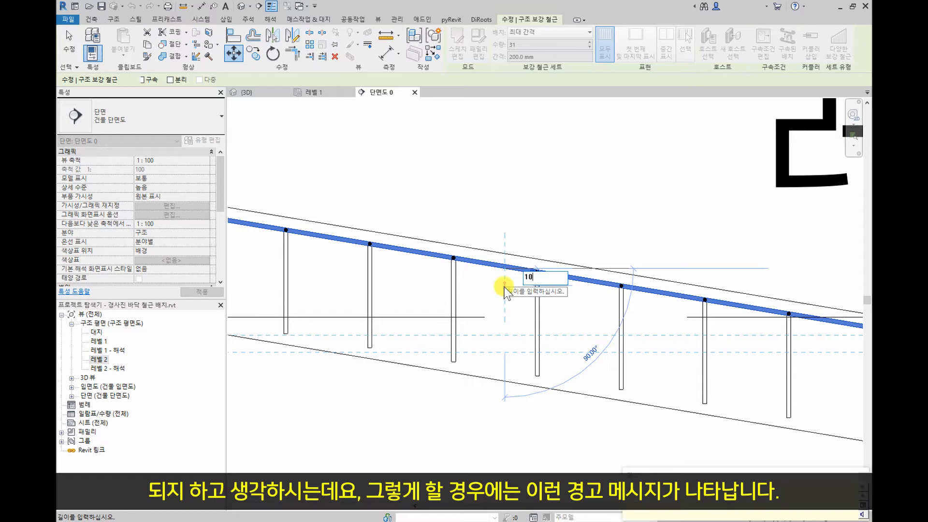
pyautogui.press('Return')
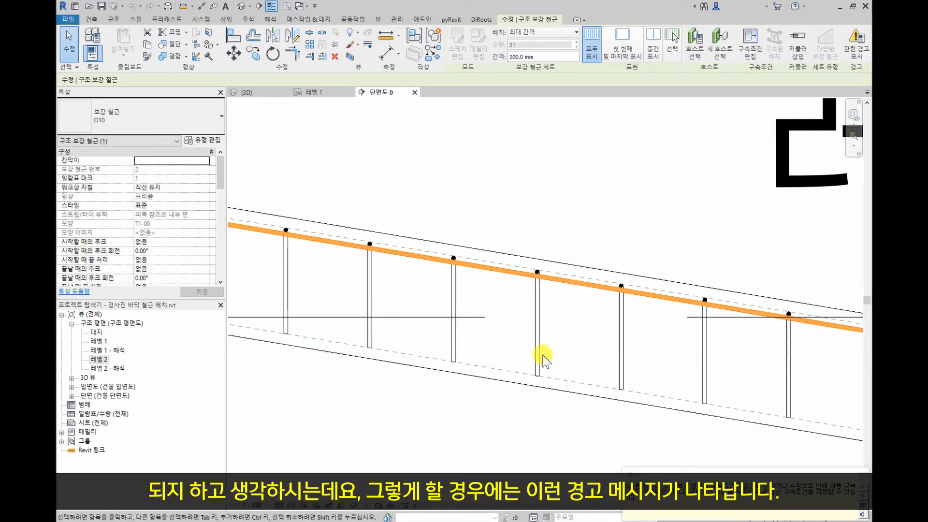
pyautogui.moveTo(695, 471); pyautogui.dragTo(521, 200)
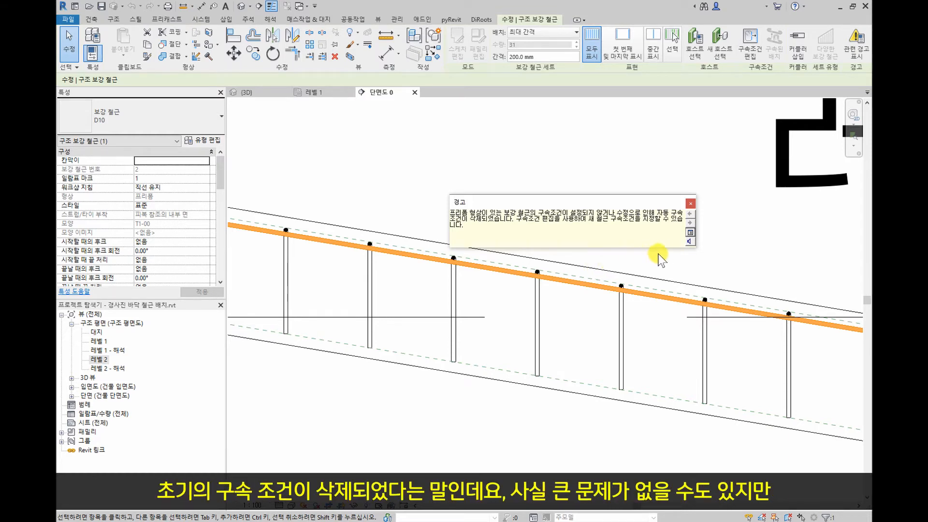
pyautogui.click(691, 201)
pyautogui.click(645, 231)
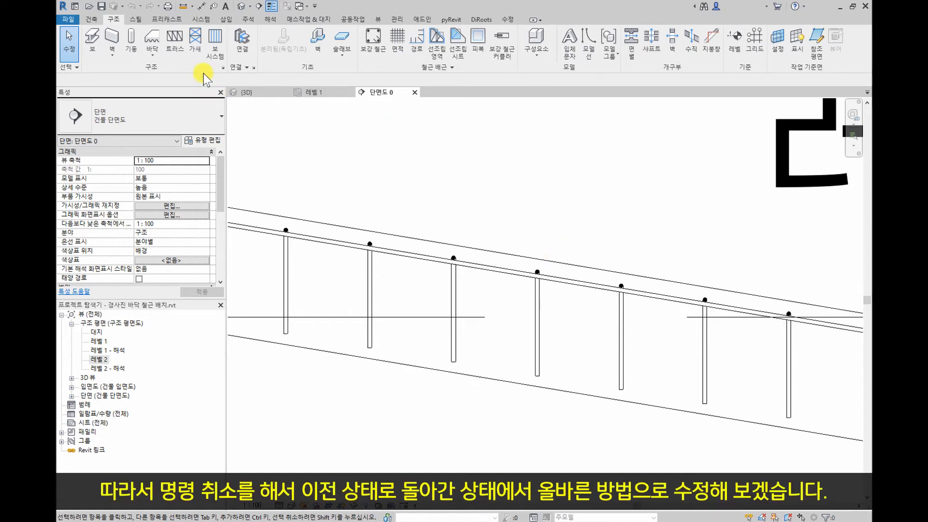
pyautogui.click(131, 7)
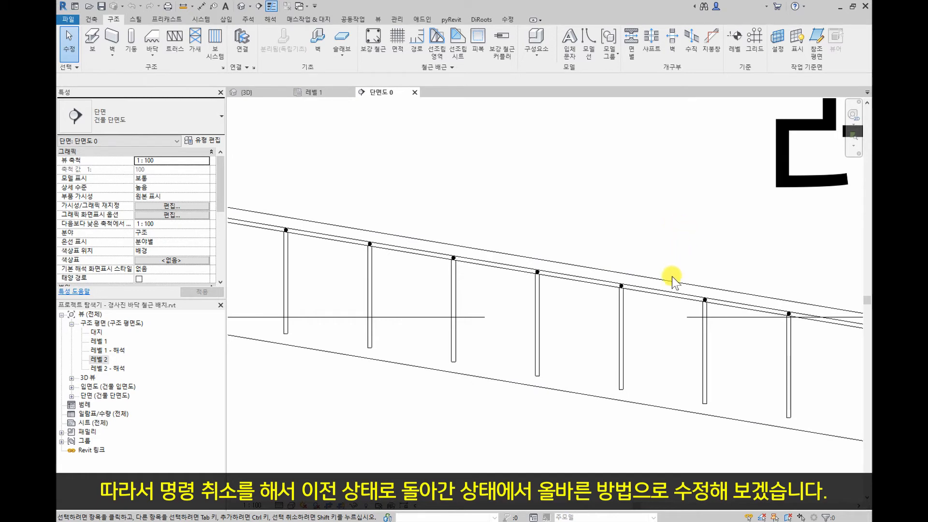
# Examine the straight rebar set's constraint handles along the whole ramp in the section, and compare with the 3D view
pyautogui.click(666, 290)
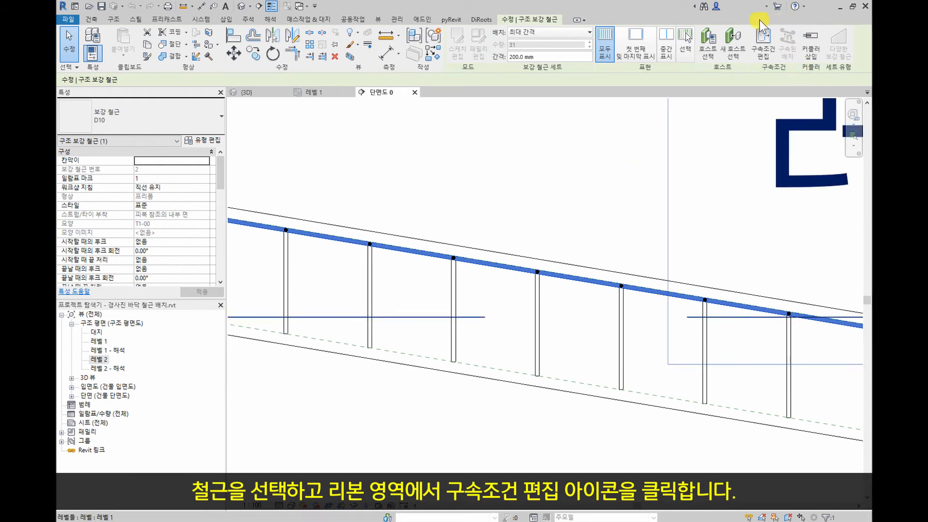
pyautogui.click(768, 55)
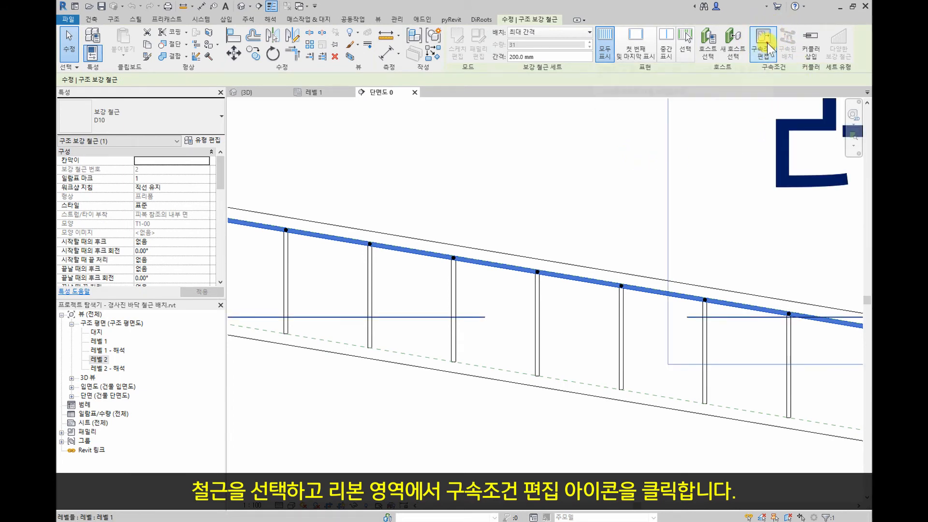
pyautogui.scroll(-5, 441, 301)
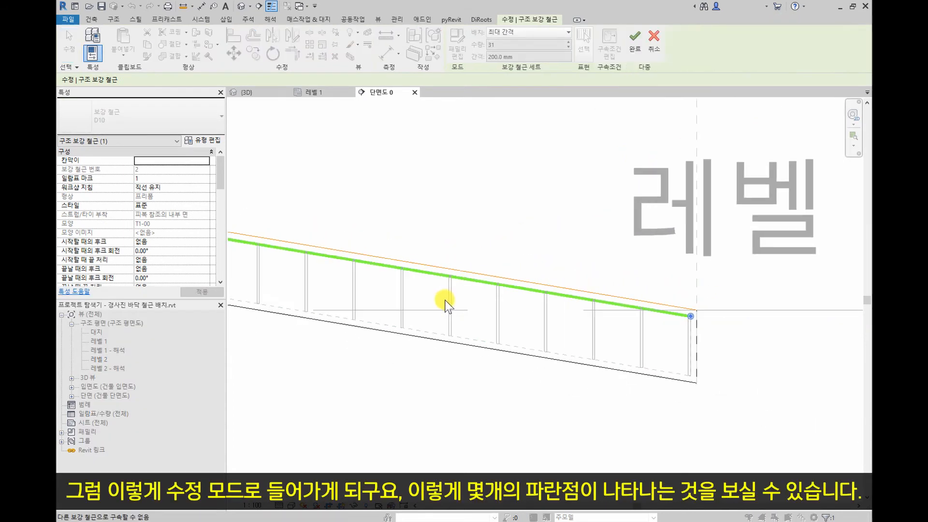
pyautogui.moveTo(405, 300); pyautogui.dragTo(570, 320, button='middle')
pyautogui.scroll(-2, 570, 320)
pyautogui.moveTo(440, 315); pyautogui.dragTo(570, 310, button='middle')
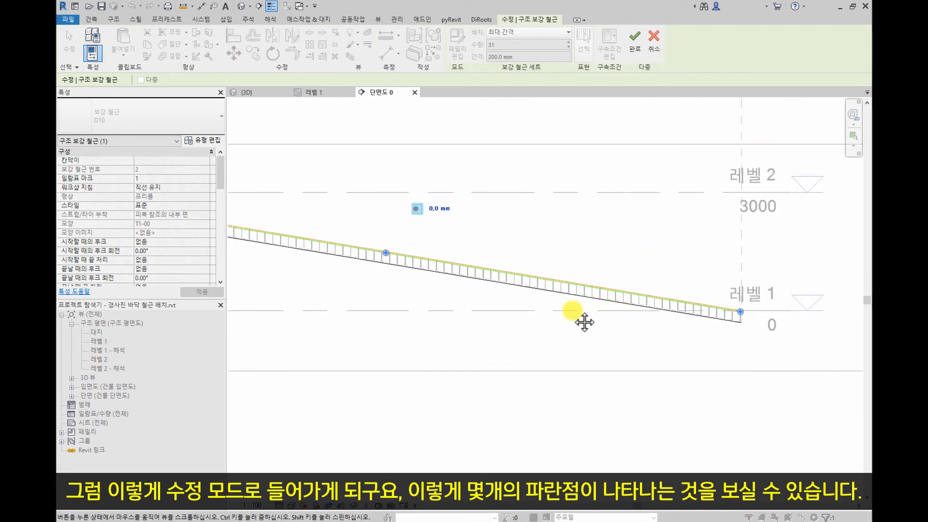
pyautogui.scroll(-4, 570, 311)
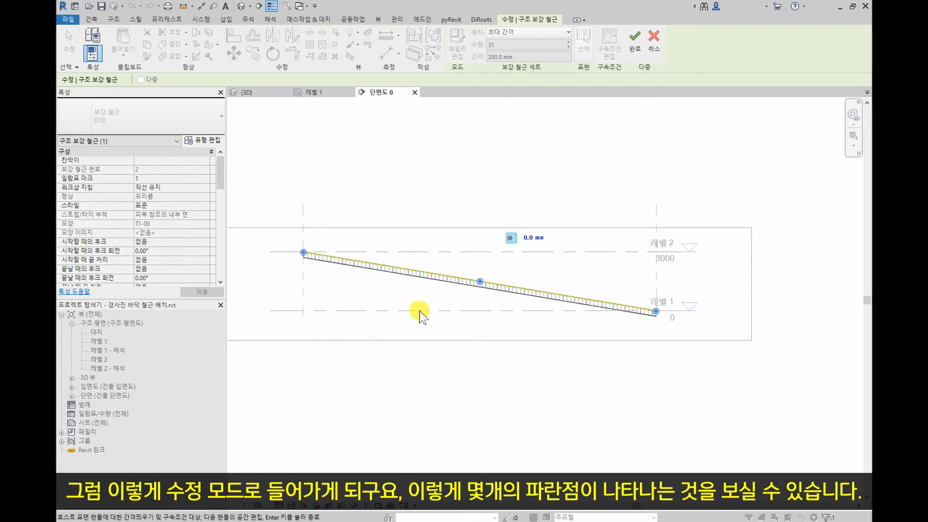
pyautogui.click(247, 91)
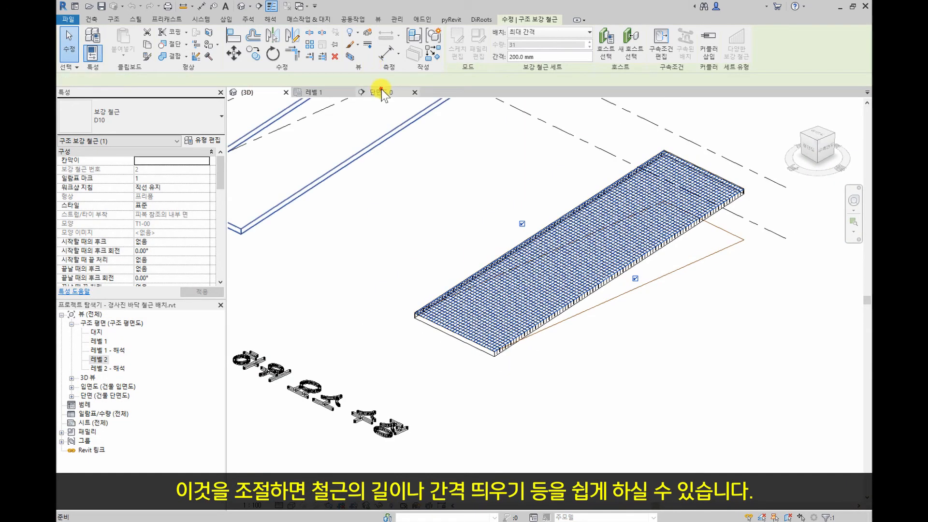
pyautogui.click(381, 90)
pyautogui.scroll(6, 522, 281)
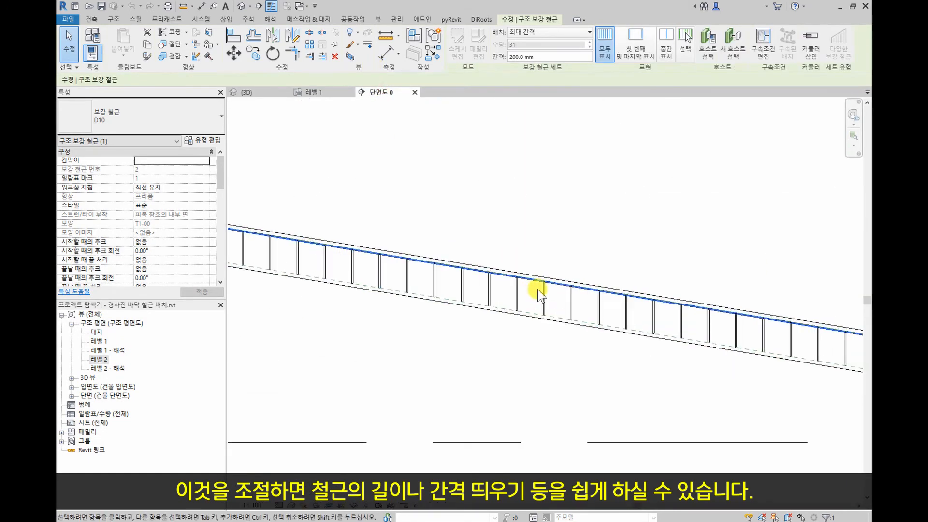
# Edit the straight rebar set's constraints in the section and set its offset from the host surface to -10 mm
pyautogui.click(764, 43)
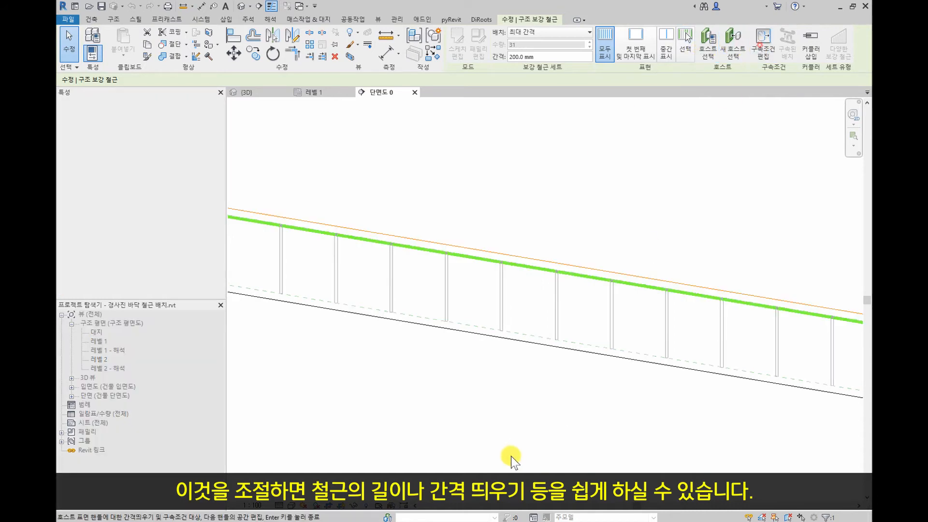
pyautogui.scroll(-3, 486, 384)
pyautogui.scroll(-4, 486, 384)
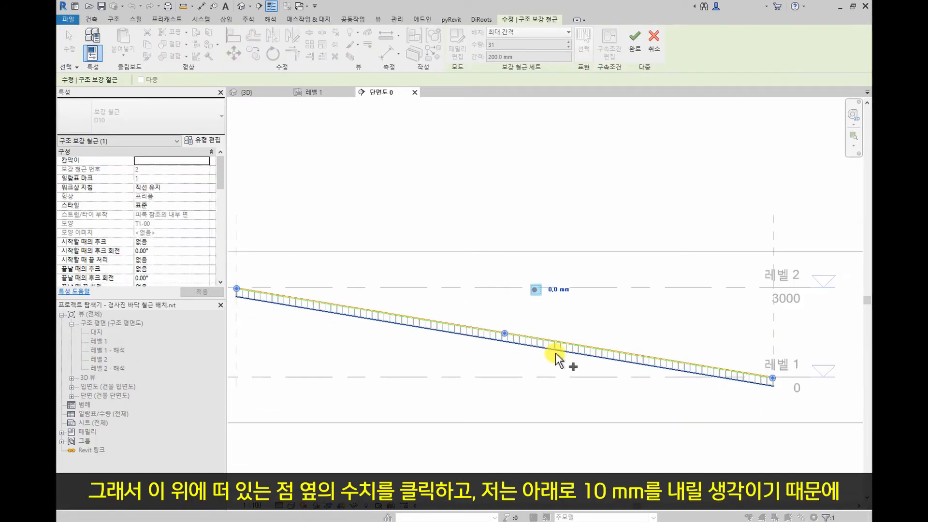
pyautogui.moveTo(555, 356); pyautogui.dragTo(494, 355, button='middle')
pyautogui.scroll(1, 494, 354)
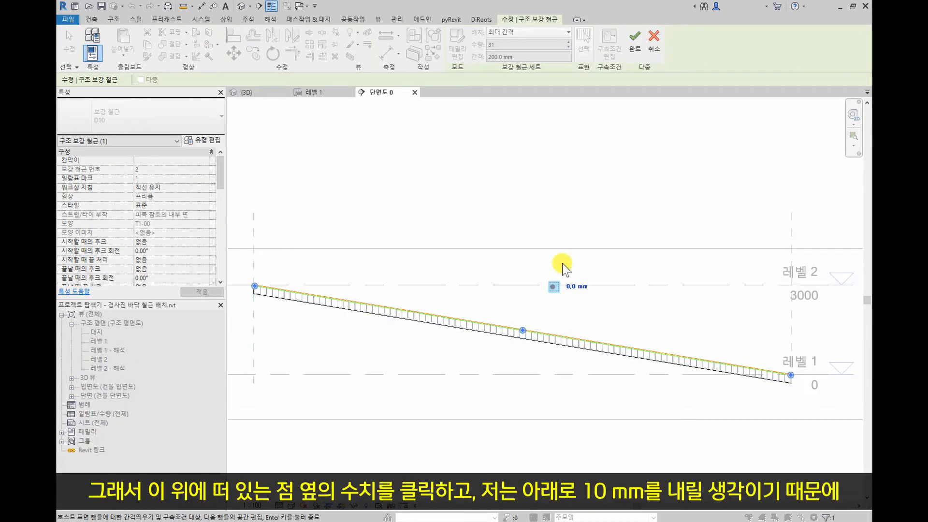
pyautogui.scroll(2, 559, 299)
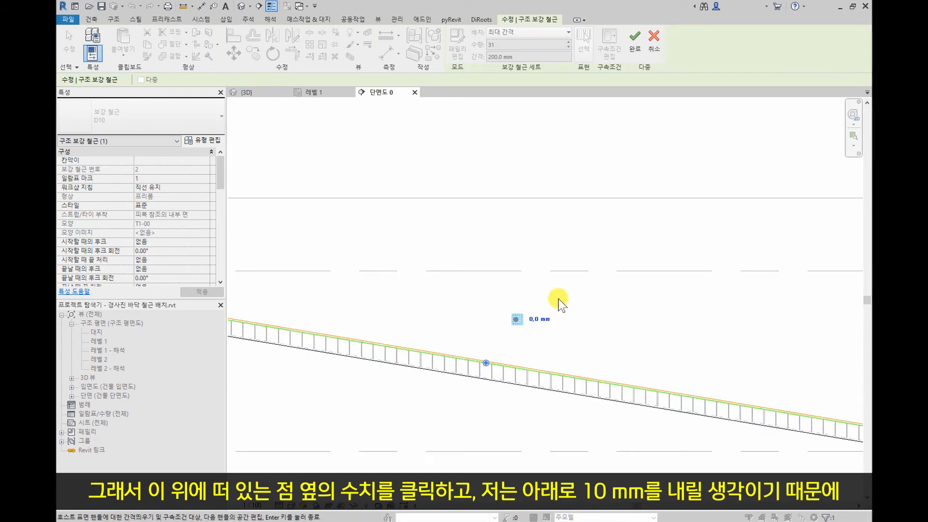
pyautogui.click(534, 319)
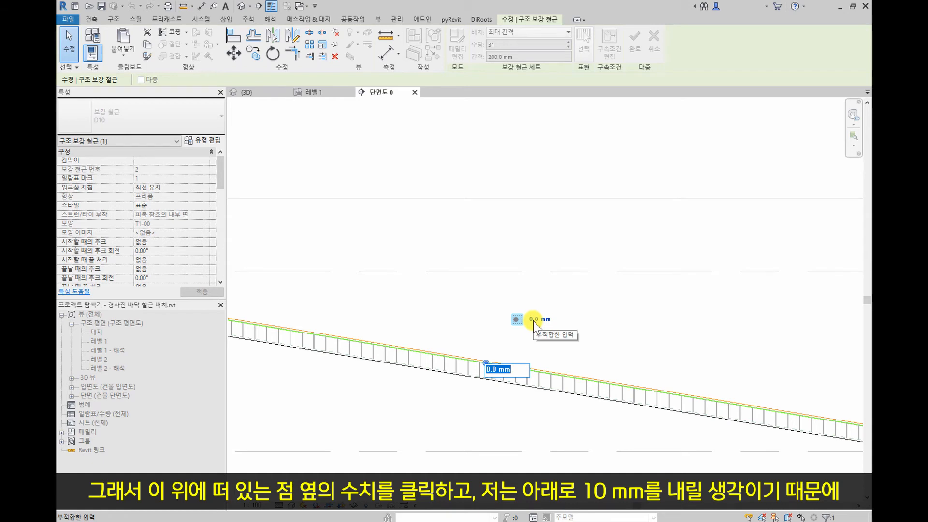
pyautogui.write('-10')
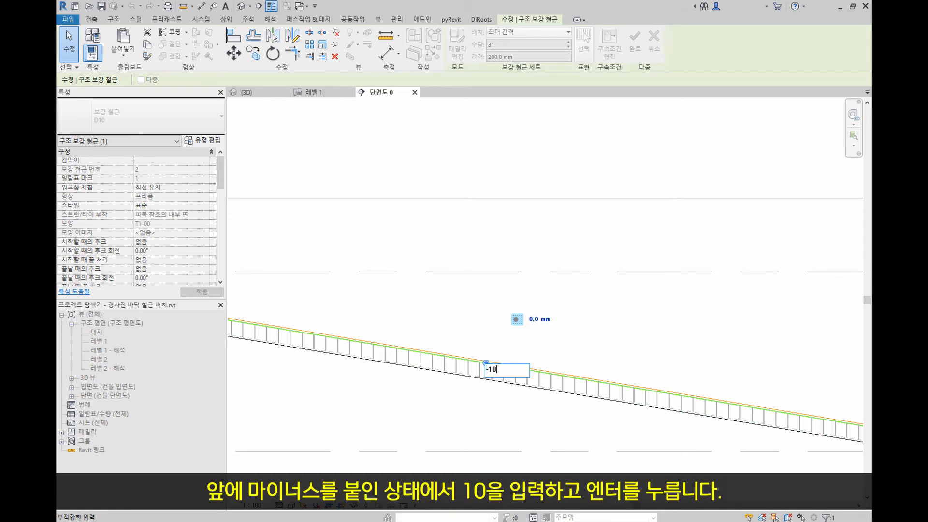
pyautogui.press('Return')
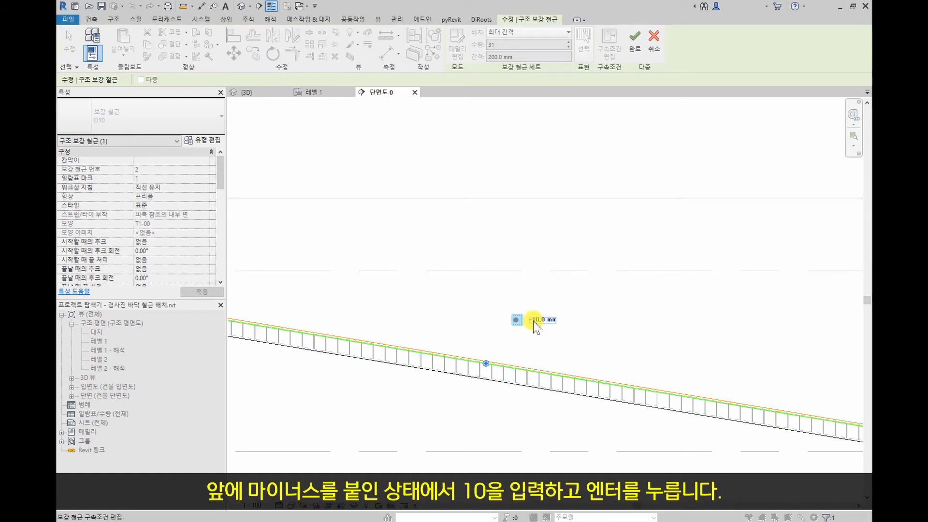
# Finish the constraint editing, deselect the rebar set, and check its position below the crossing bars in the section
pyautogui.scroll(5, 497, 364)
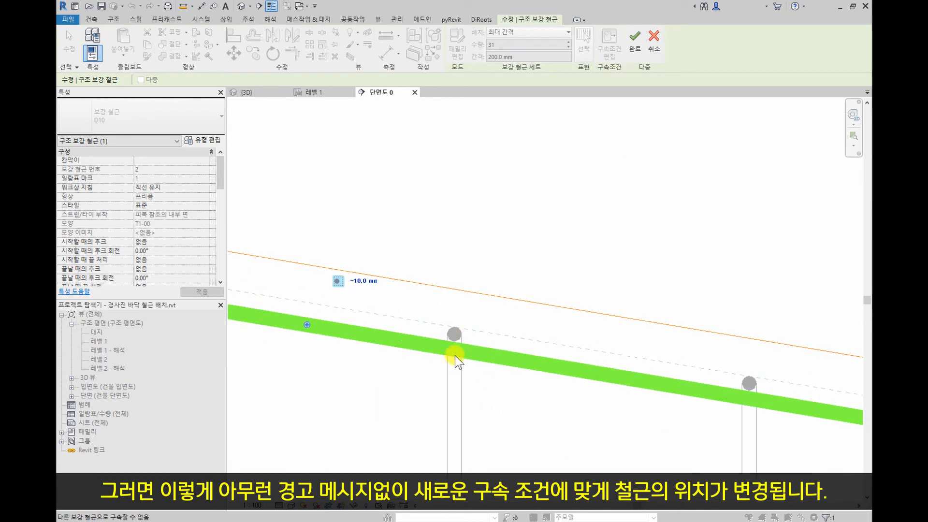
pyautogui.scroll(-4, 454, 355)
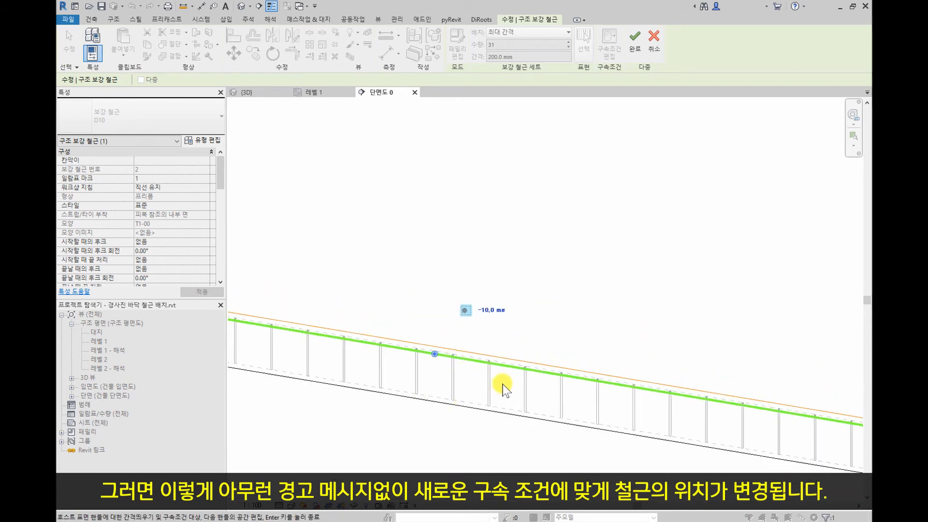
pyautogui.click(627, 37)
pyautogui.click(631, 255)
pyautogui.scroll(3, 457, 363)
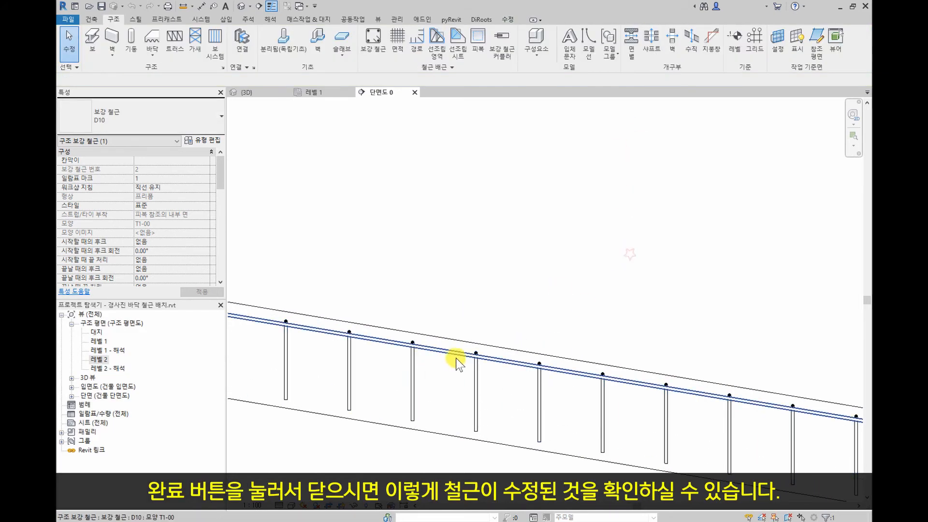
pyautogui.scroll(3, 462, 359)
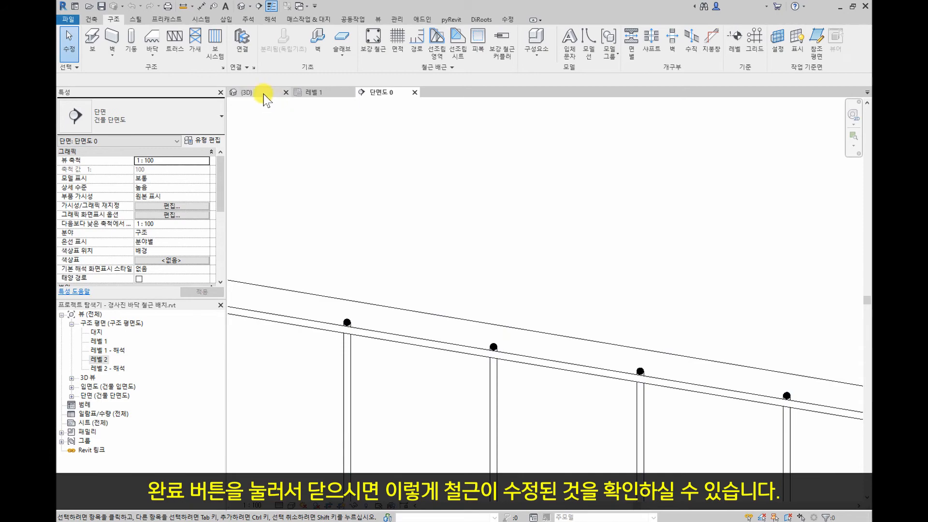
# Inspect the crossing rebar sets at the ramp's lower corner in the 3D view
pyautogui.click(263, 93)
pyautogui.scroll(4, 513, 310)
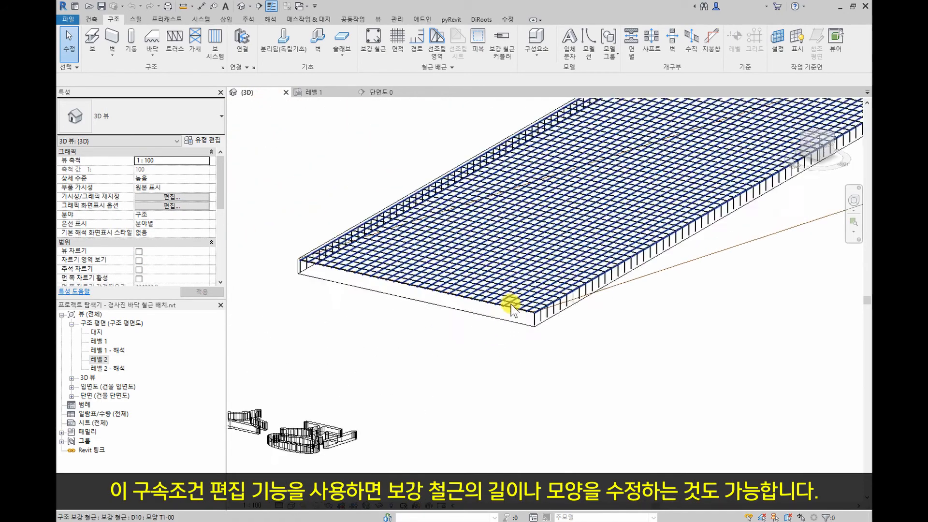
pyautogui.scroll(4, 512, 309)
pyautogui.keyDown('shift'); pyautogui.moveTo(601, 290); pyautogui.dragTo(579, 285, button='middle'); pyautogui.keyUp('shift')
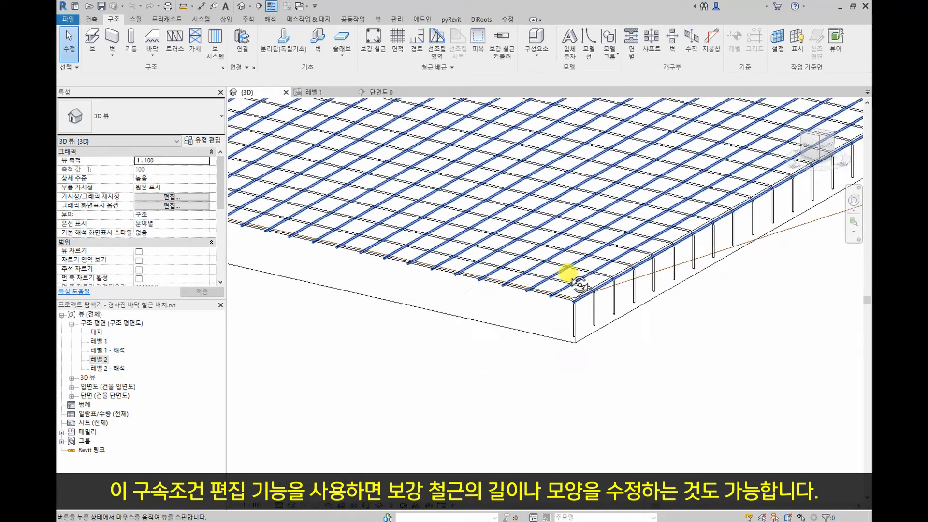
pyautogui.scroll(-5, 579, 285)
# Return to the section and open the straight rebar set's constraints for editing at the ramp's lower end
pyautogui.click(387, 92)
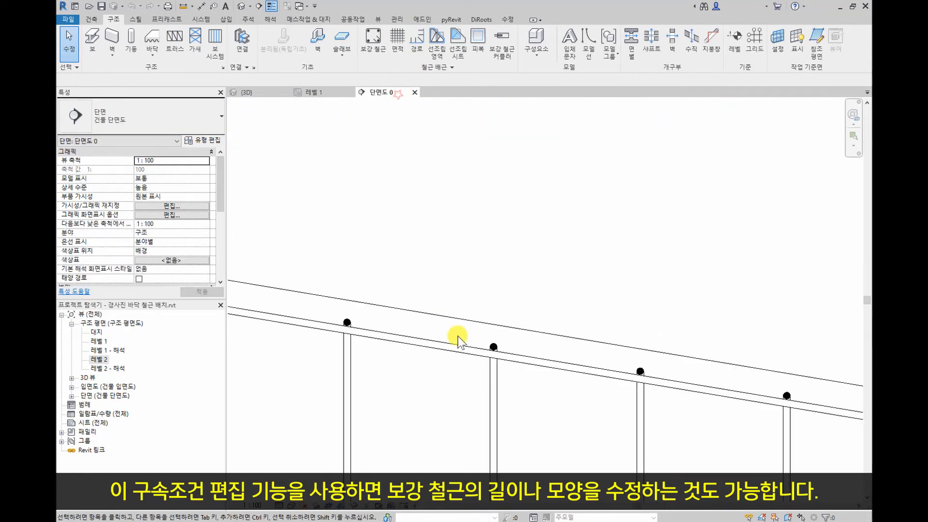
pyautogui.scroll(-6, 450, 288)
pyautogui.scroll(-2, 623, 317)
pyautogui.moveTo(623, 317); pyautogui.dragTo(421, 328, button='middle')
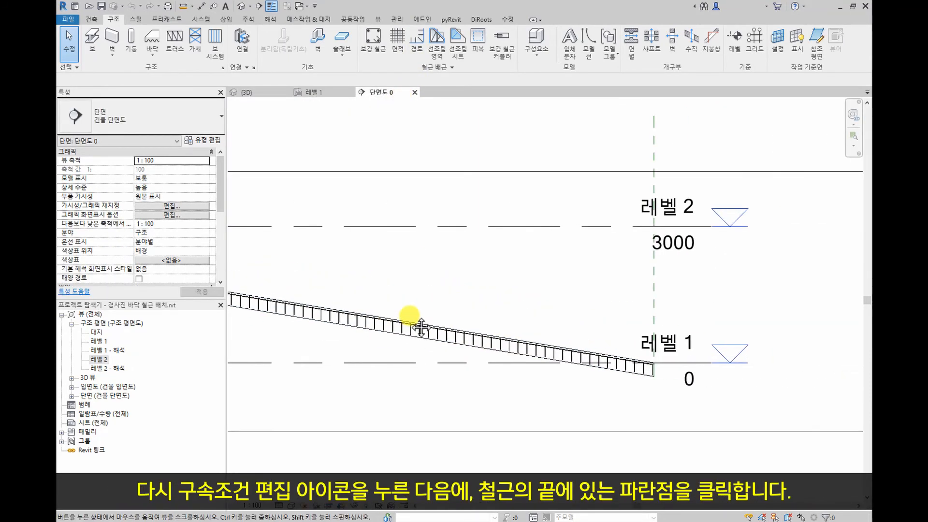
pyautogui.scroll(3, 627, 373)
pyautogui.scroll(6, 674, 356)
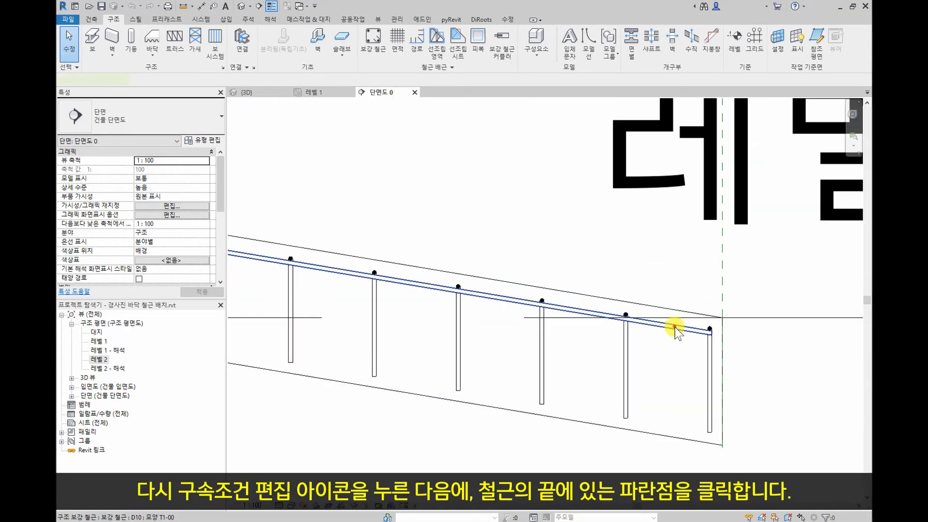
pyautogui.click(675, 326)
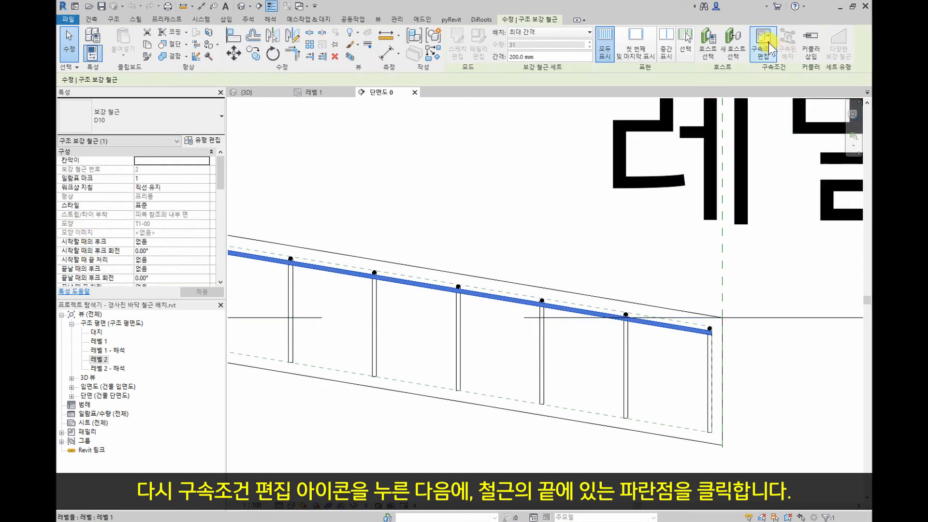
pyautogui.click(770, 44)
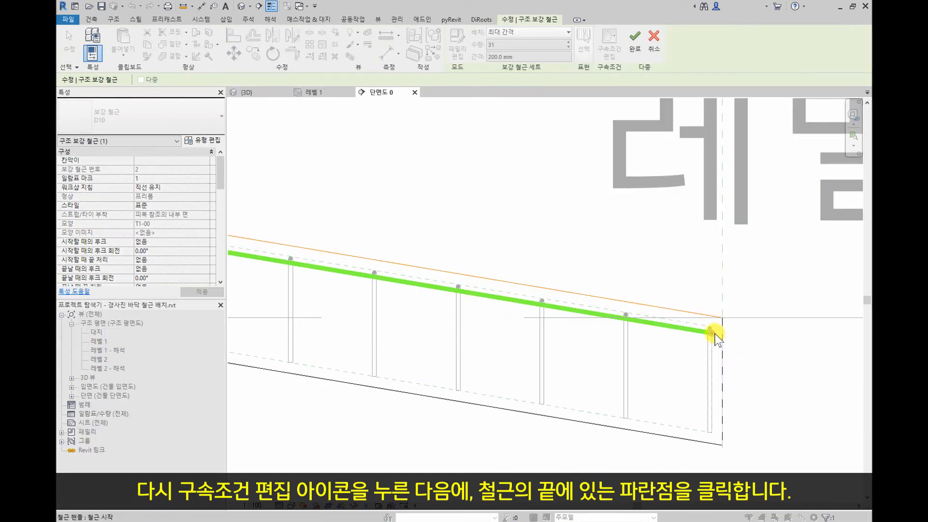
# Set the offset of the rebar start handle at the ramp's lower end to -50 mm
pyautogui.click(714, 333)
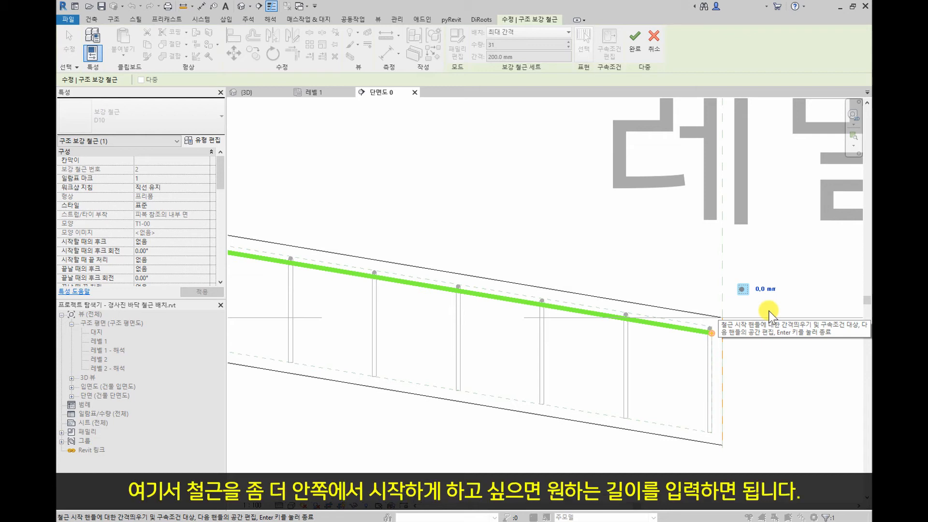
pyautogui.click(772, 290)
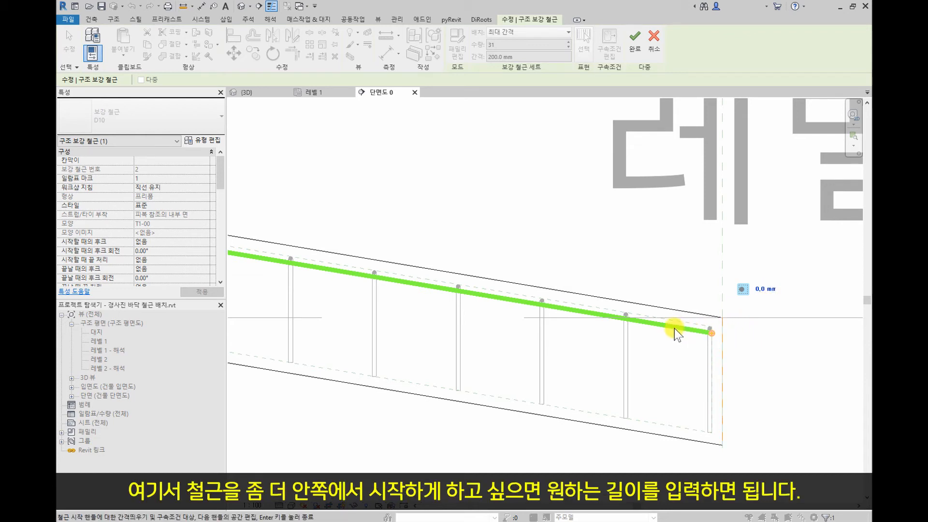
pyautogui.click(766, 289)
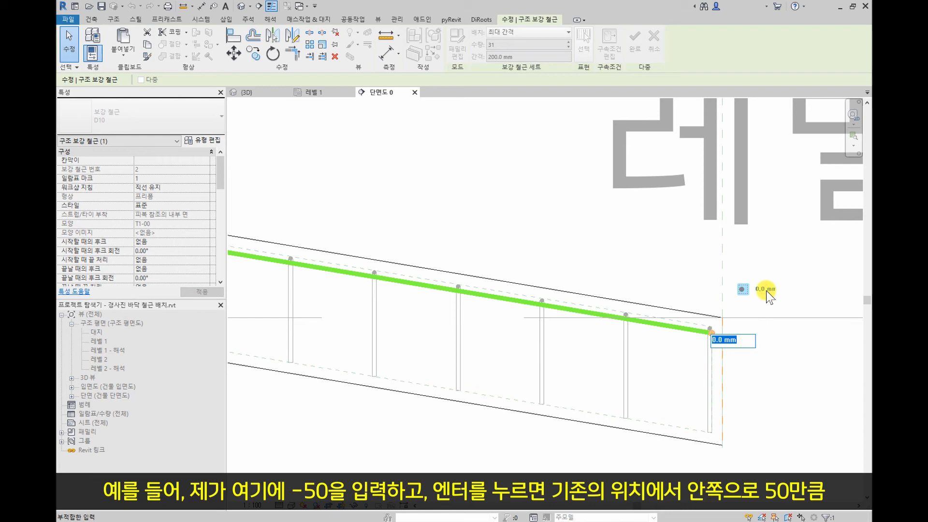
pyautogui.write('-50')
pyautogui.press('Return')
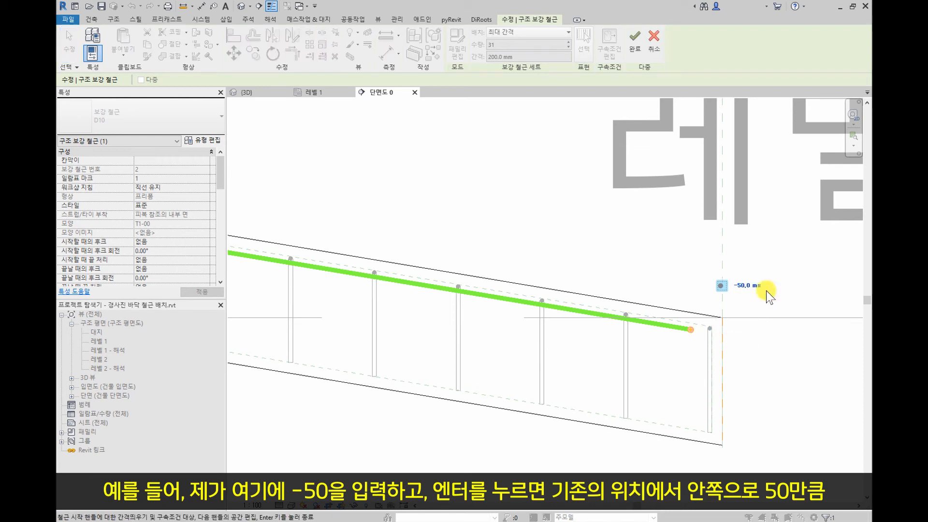
pyautogui.click(689, 329)
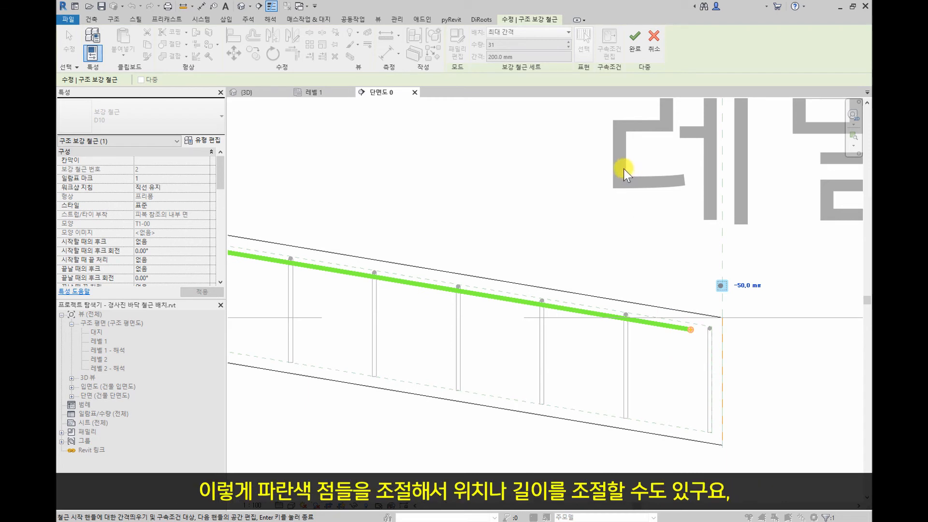
# Review the constraint handles along the ramp, finish the constraint editing, and open the 3D view
pyautogui.scroll(-6, 653, 353)
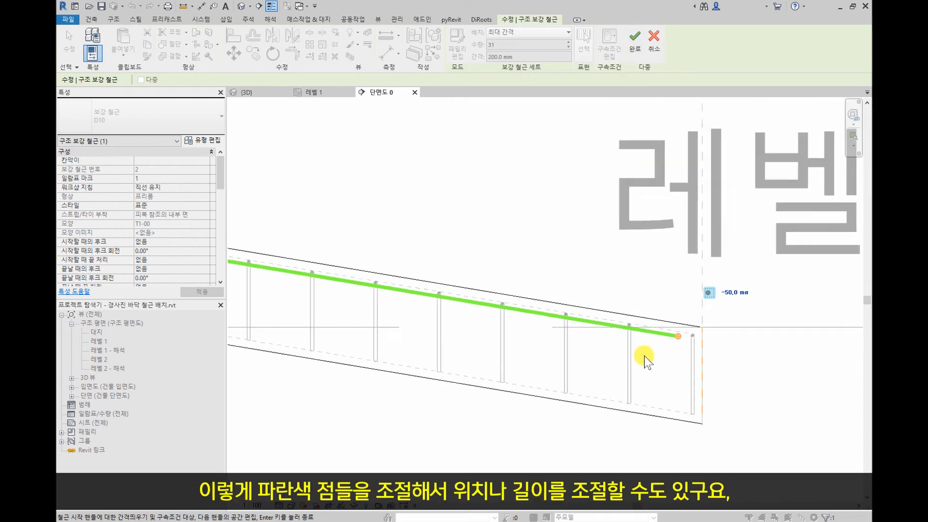
pyautogui.scroll(-5, 657, 355)
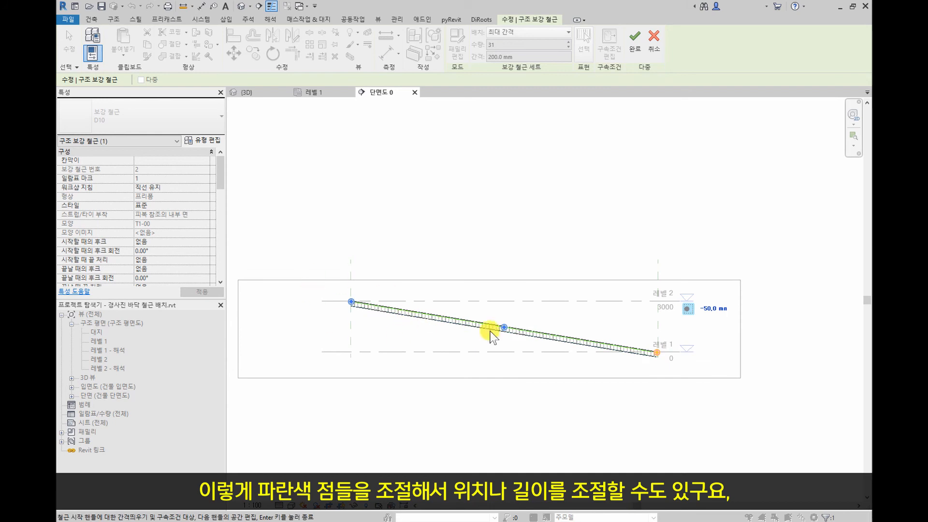
pyautogui.scroll(3, 700, 335)
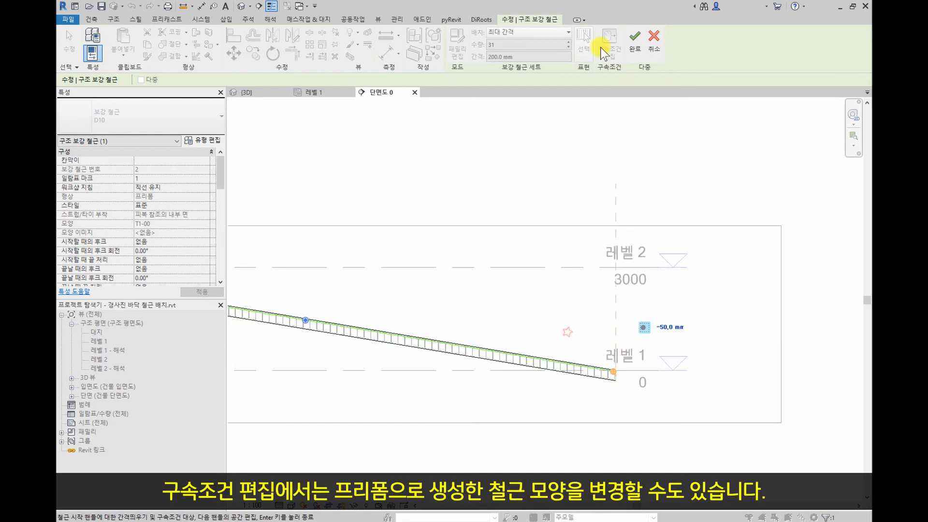
pyautogui.click(635, 49)
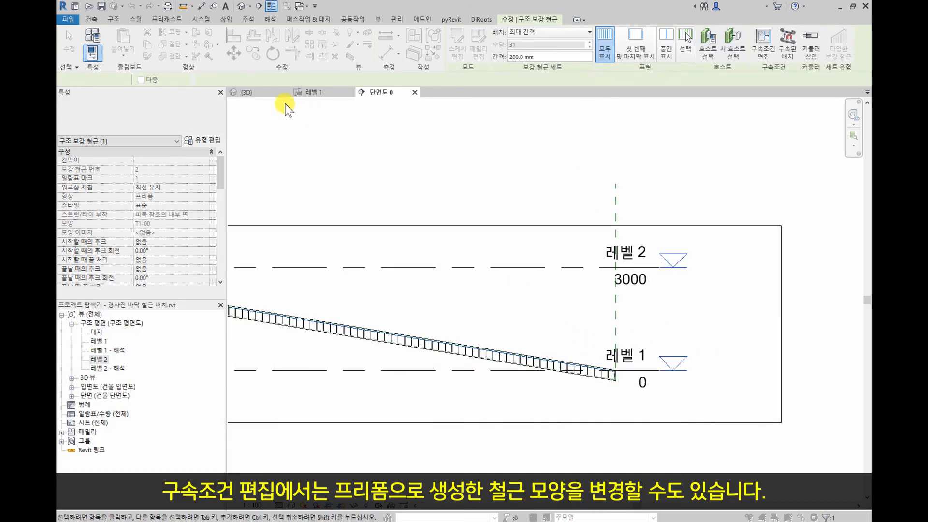
pyautogui.click(256, 92)
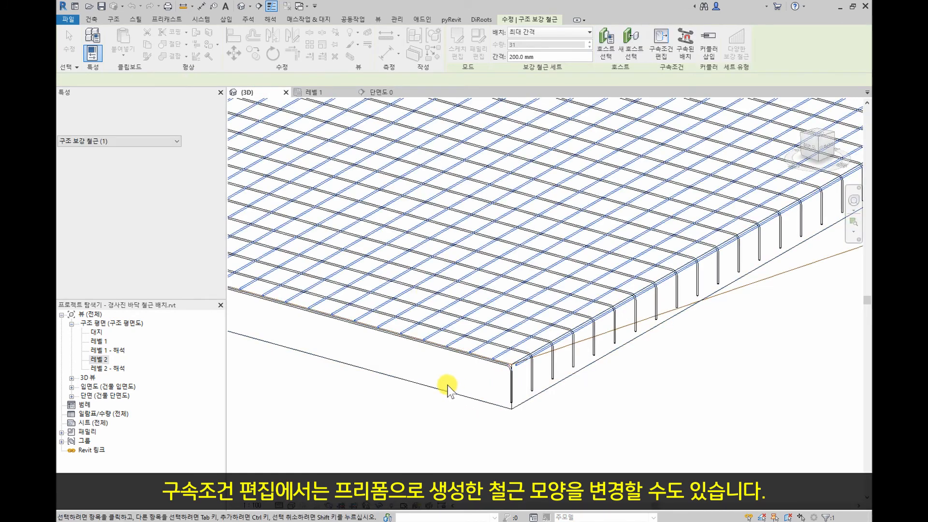
# Select the U-shaped D10 rebar set at the ramp's lower corner and open its constraints for editing
pyautogui.scroll(-2, 531, 385)
pyautogui.click(612, 411)
pyautogui.scroll(2, 346, 344)
pyautogui.scroll(-1, 348, 344)
pyautogui.moveTo(363, 341); pyautogui.dragTo(379, 383, button='middle')
pyautogui.scroll(2, 547, 437)
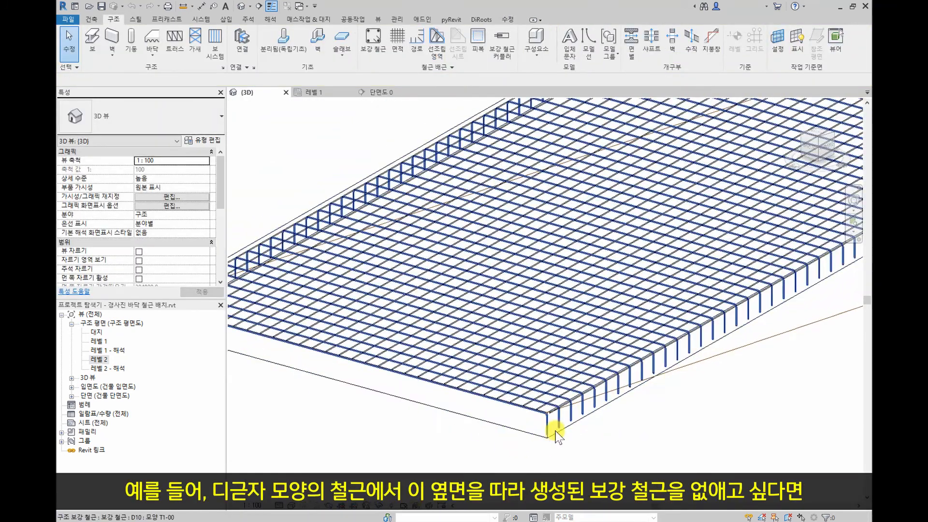
pyautogui.click(562, 424)
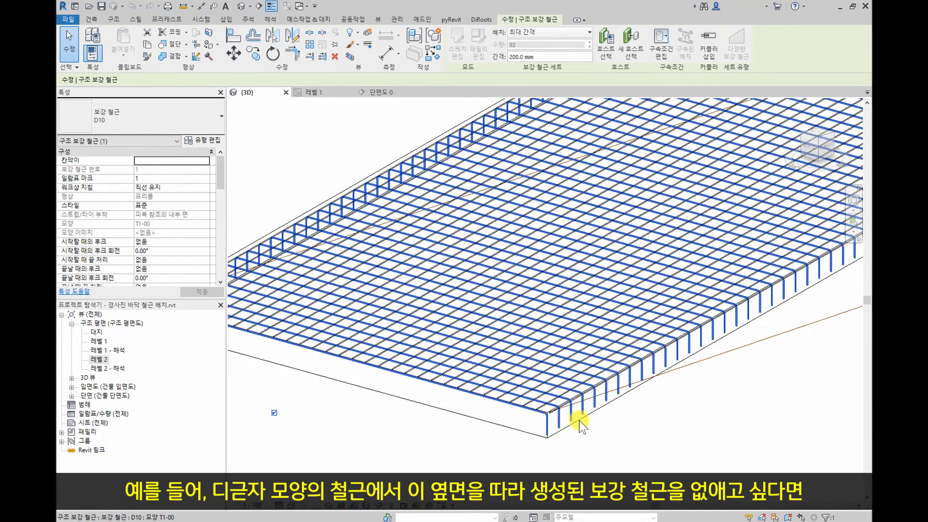
pyautogui.click(662, 39)
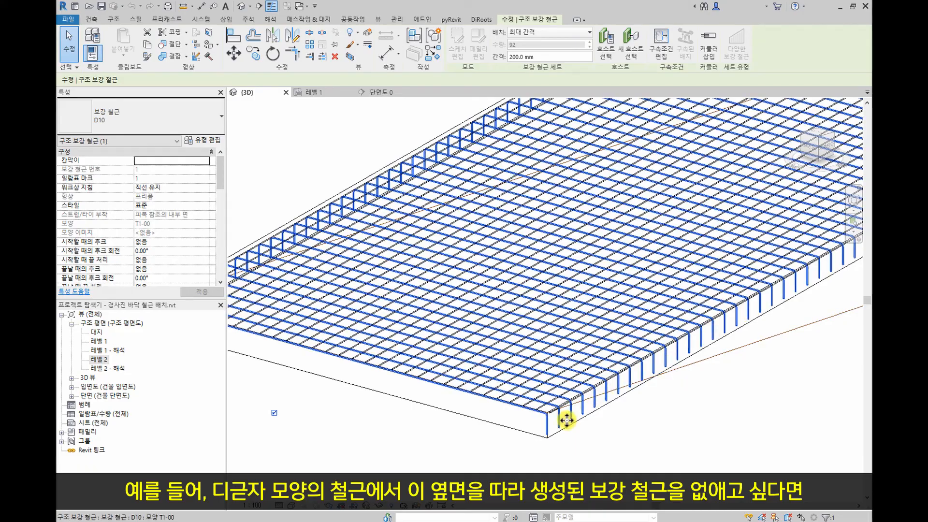
# Remove the bar legs along the ramp's long side by deselecting that side face as a host surface constraint target
pyautogui.scroll(-3, 621, 324)
pyautogui.moveTo(611, 327); pyautogui.dragTo(415, 373, button='middle')
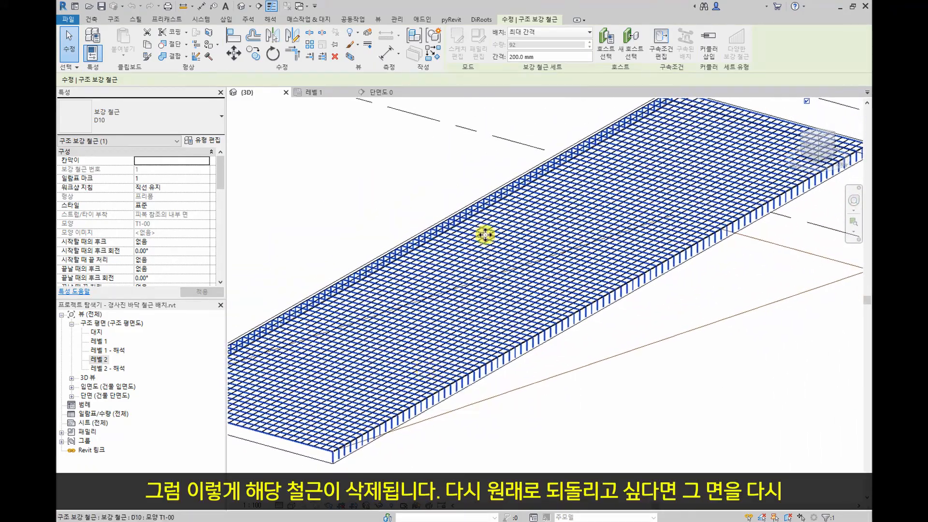
pyautogui.click(482, 234)
pyautogui.click(531, 247)
pyautogui.scroll(3, 342, 435)
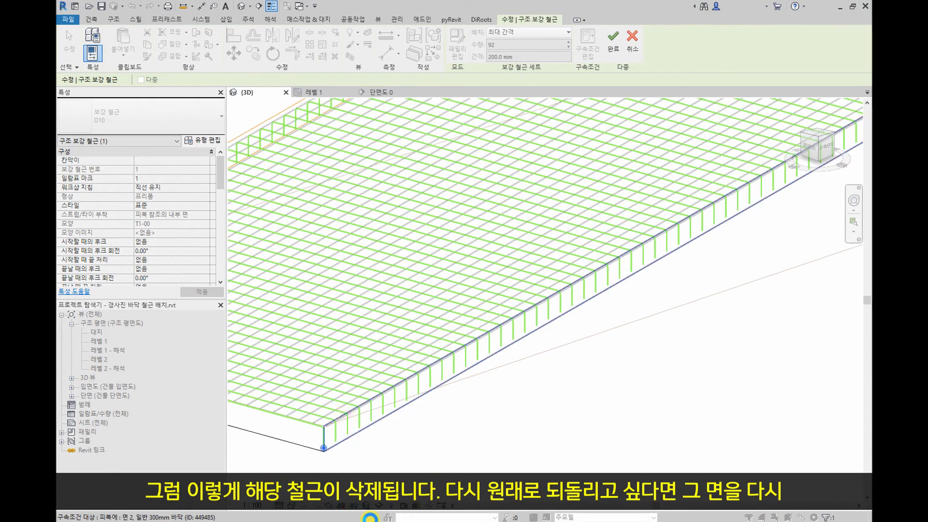
pyautogui.click(371, 517)
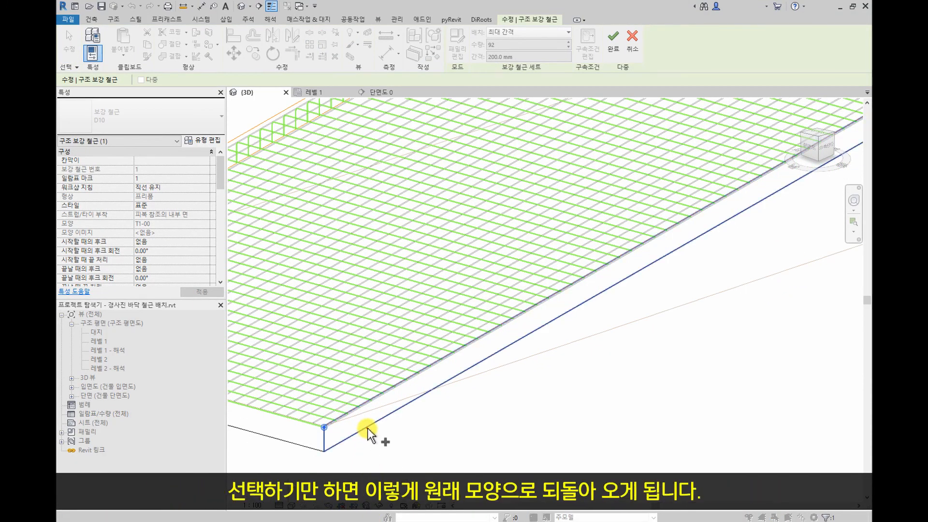
# Reselect the ramp's long side face to restore the bar legs, and finish the constraint editing
pyautogui.click(387, 478)
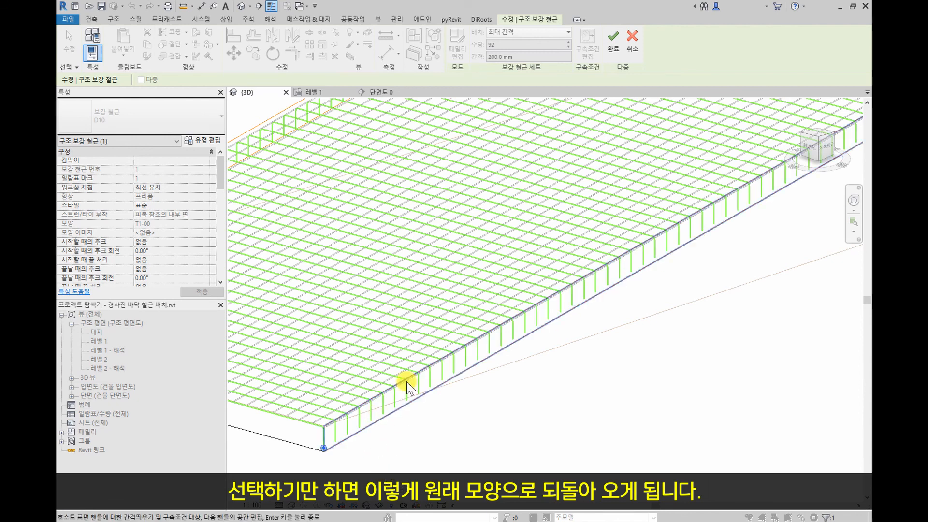
pyautogui.scroll(-3, 532, 372)
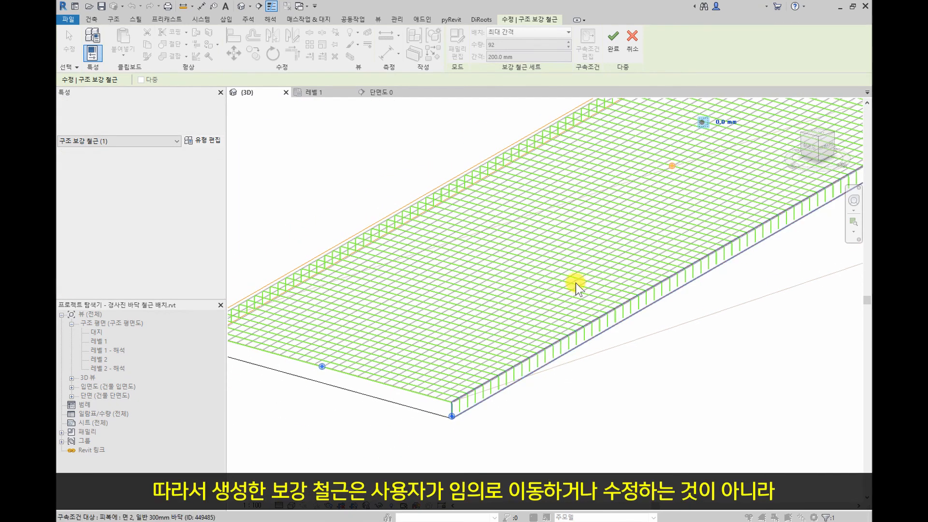
pyautogui.click(613, 48)
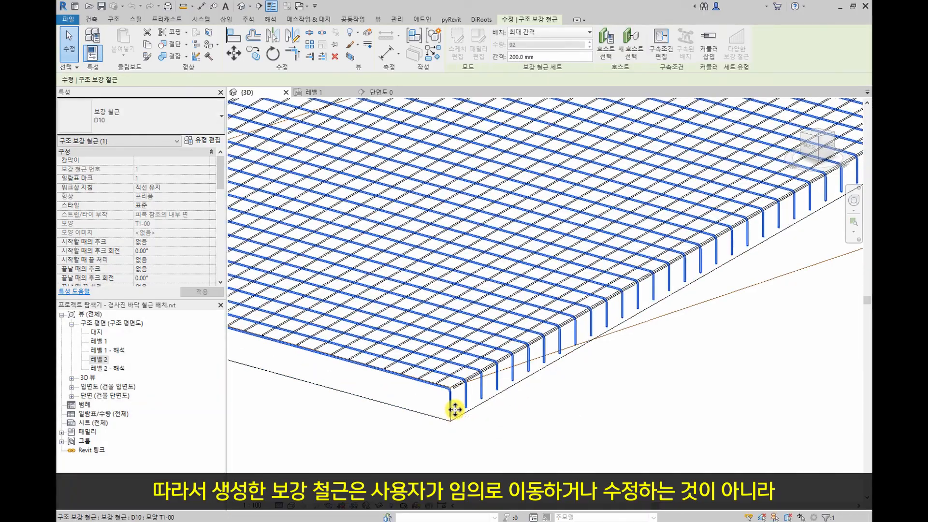
# Inspect the bar legs at the ramp's lower end and reopen the U-shaped rebar set's constraints for editing
pyautogui.scroll(3, 454, 416)
pyautogui.scroll(-3, 405, 304)
pyautogui.moveTo(404, 304); pyautogui.dragTo(539, 370, button='middle')
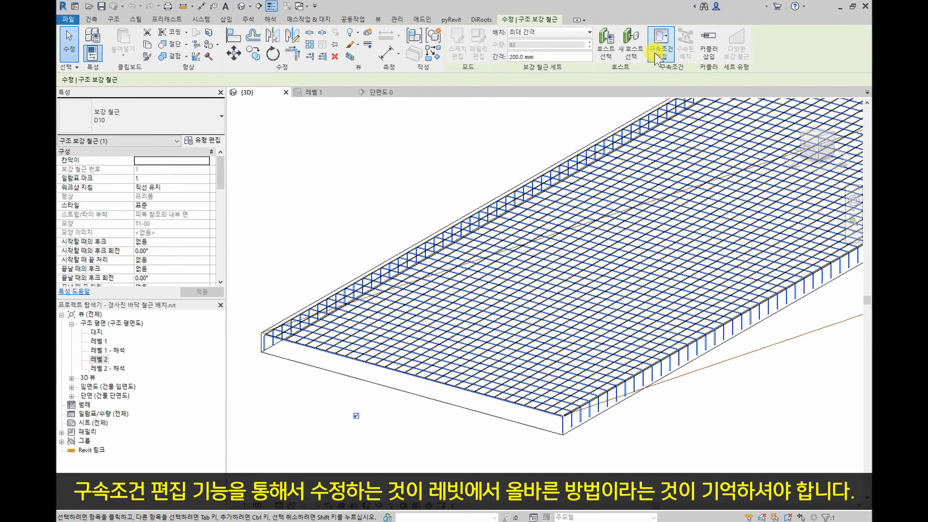
pyautogui.click(660, 41)
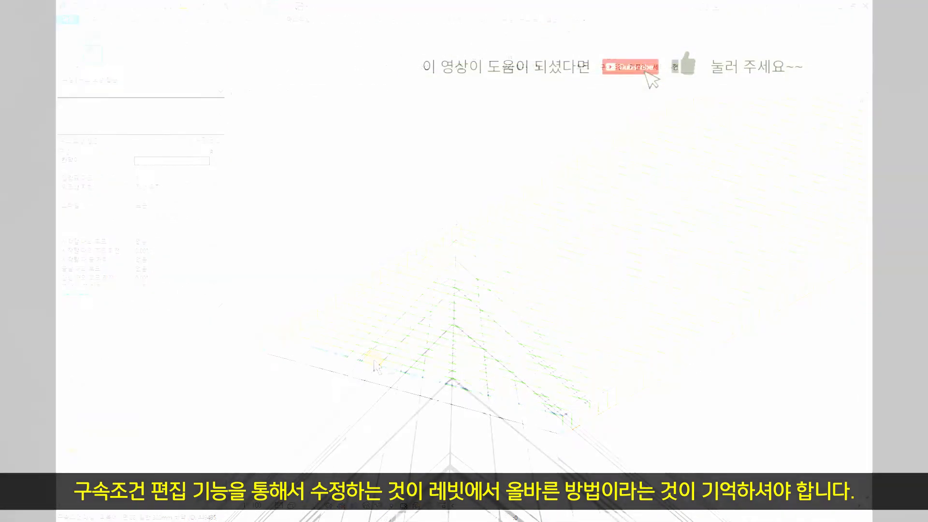